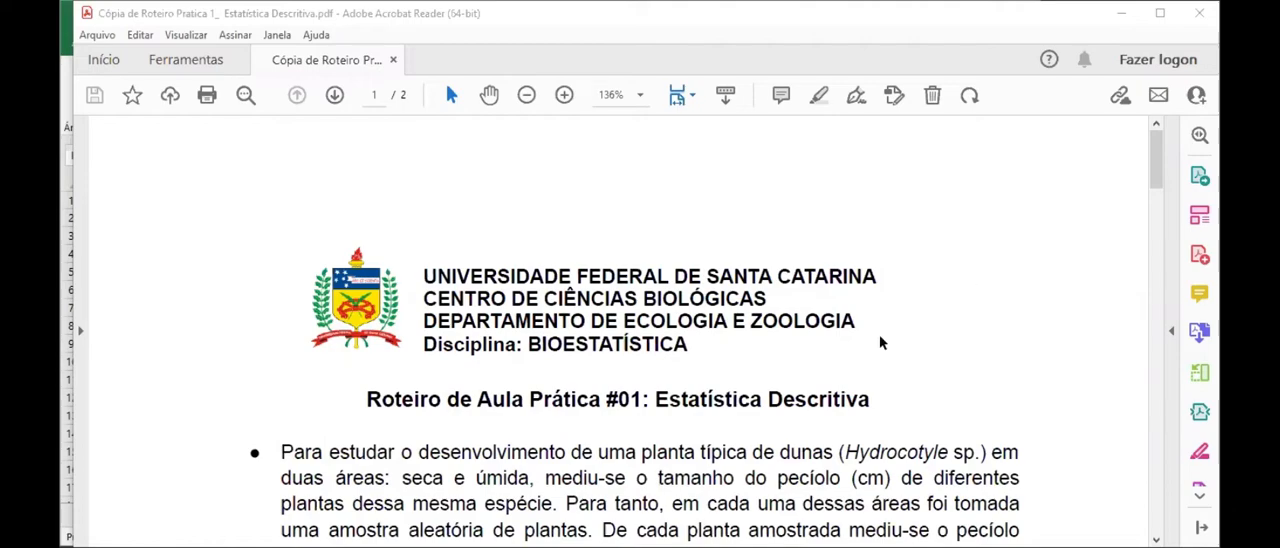
# Step: Read the practical guide's introduction, questions 01 to 03 and the table of Hydrocotyle petiole sizes
pyautogui.scroll(-2, 782, 430)
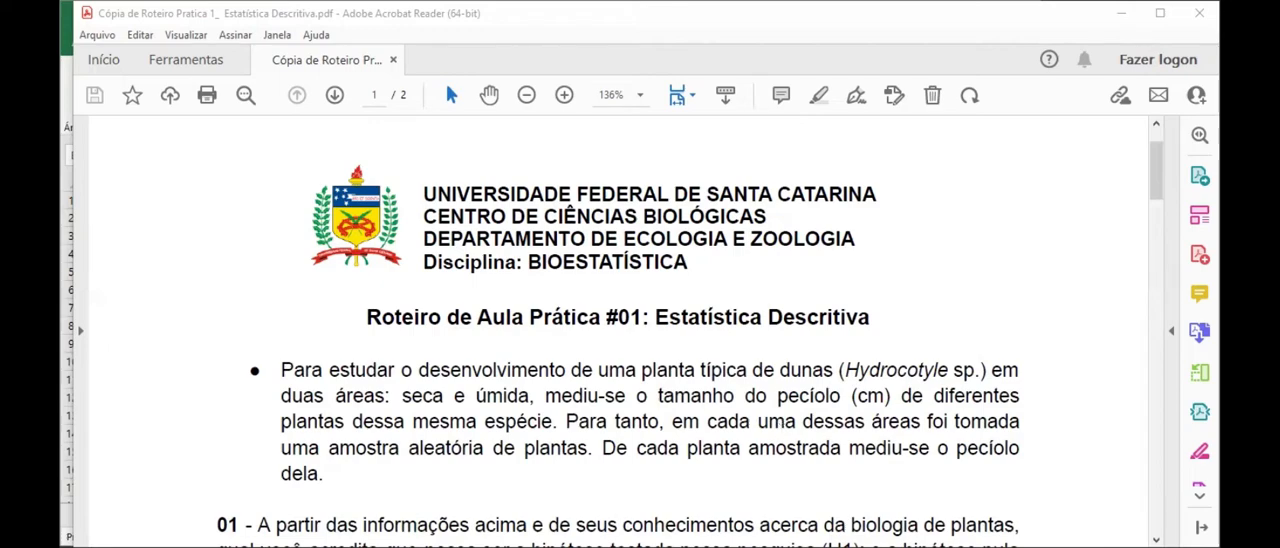
pyautogui.scroll(-4, 641, 357)
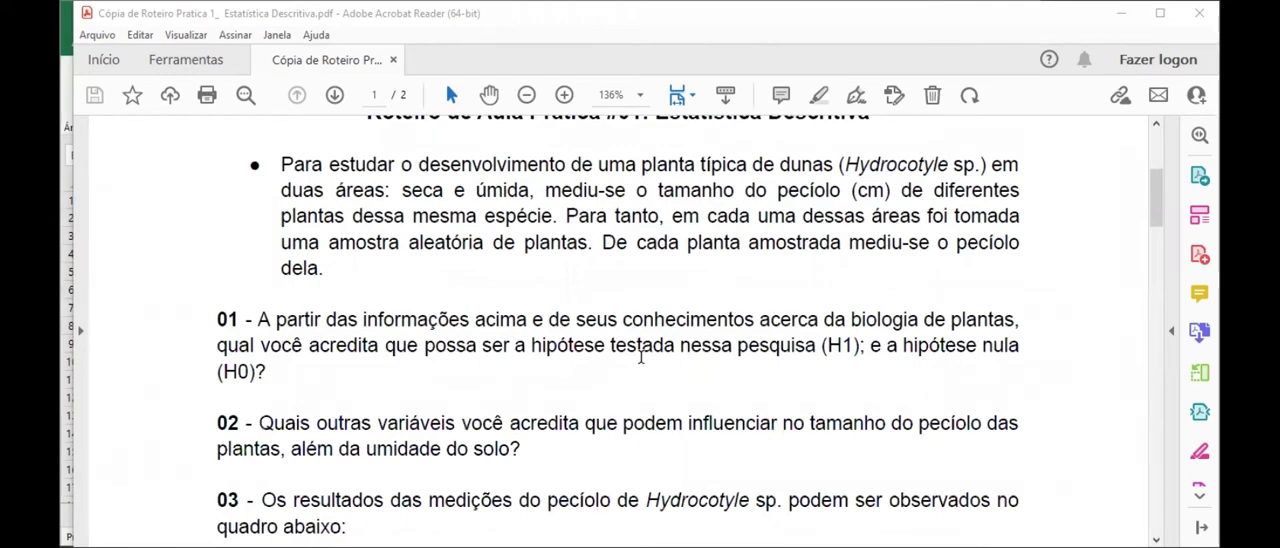
pyautogui.scroll(-5, 641, 357)
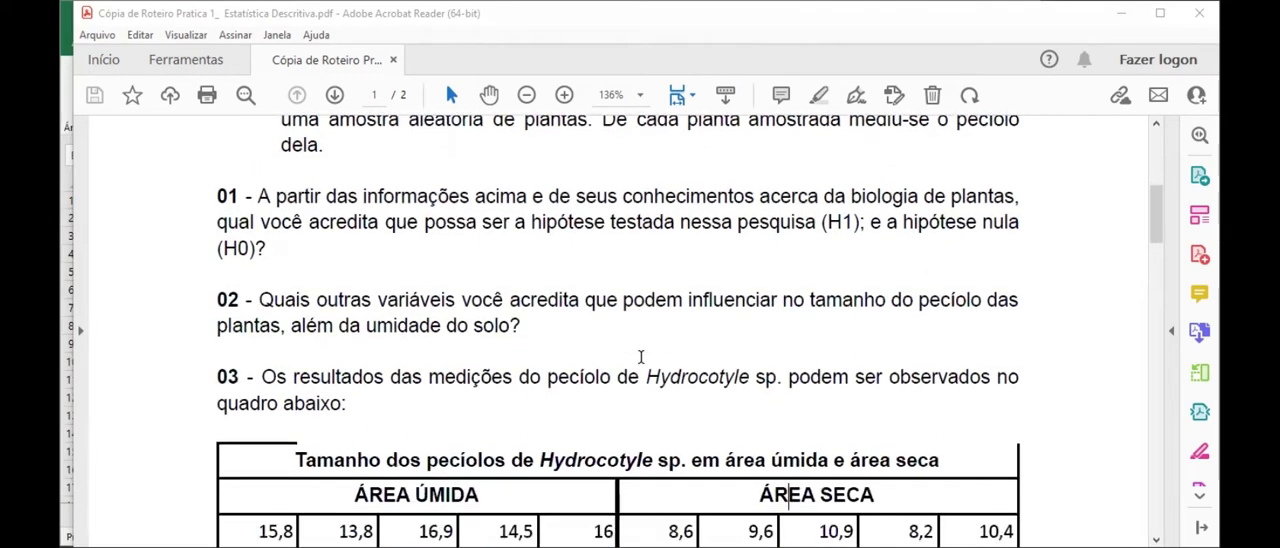
pyautogui.scroll(-2, 641, 360)
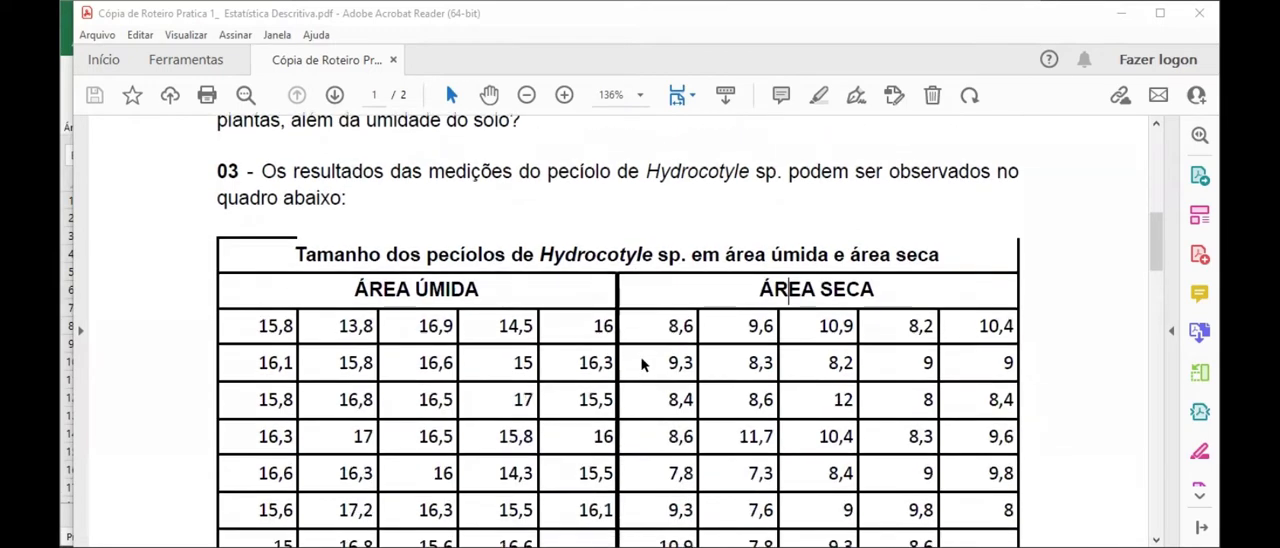
pyautogui.scroll(-1, 460, 360)
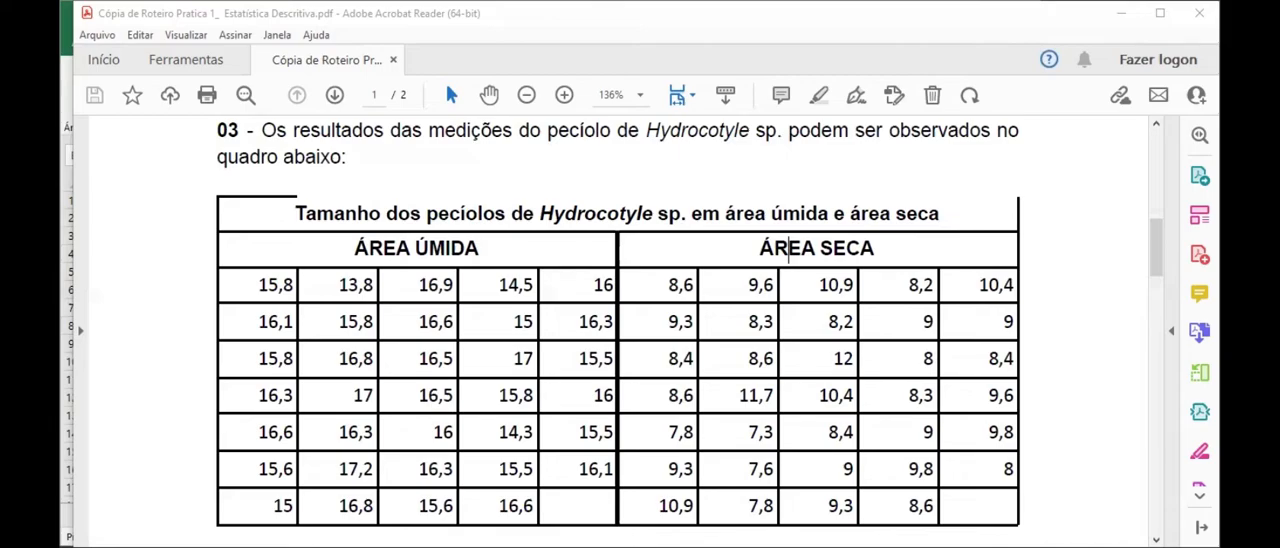
# Step: Switch to the Excel workbook Pasta1 and review the entered área úmida and área seca measurements
pyautogui.hotkey('alt', 'Tab')
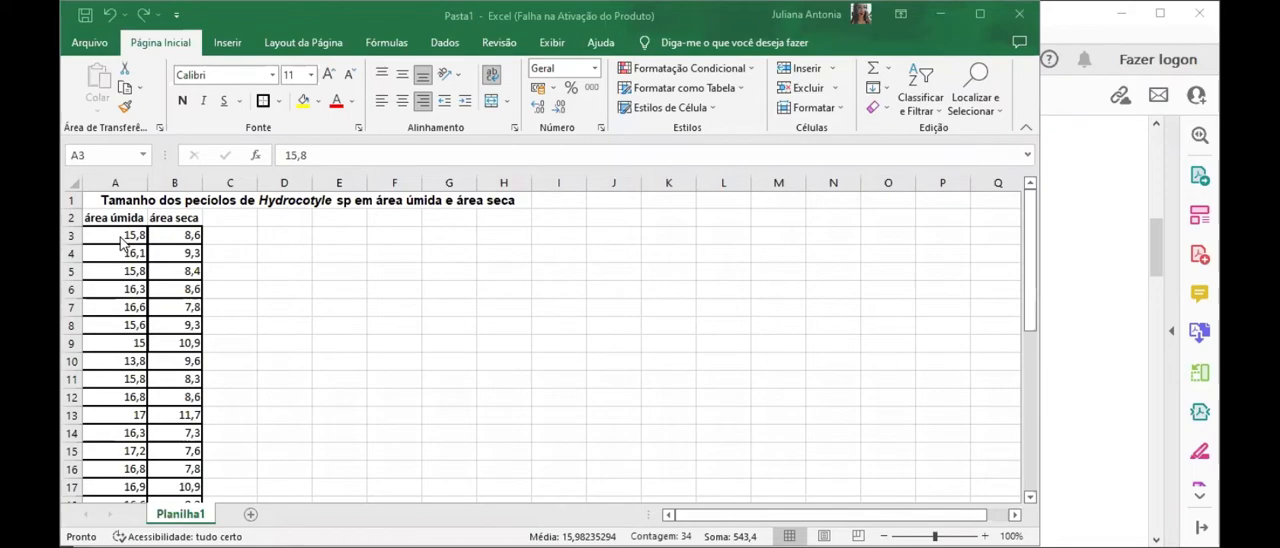
pyautogui.click(121, 284)
pyautogui.scroll(-6, 121, 284)
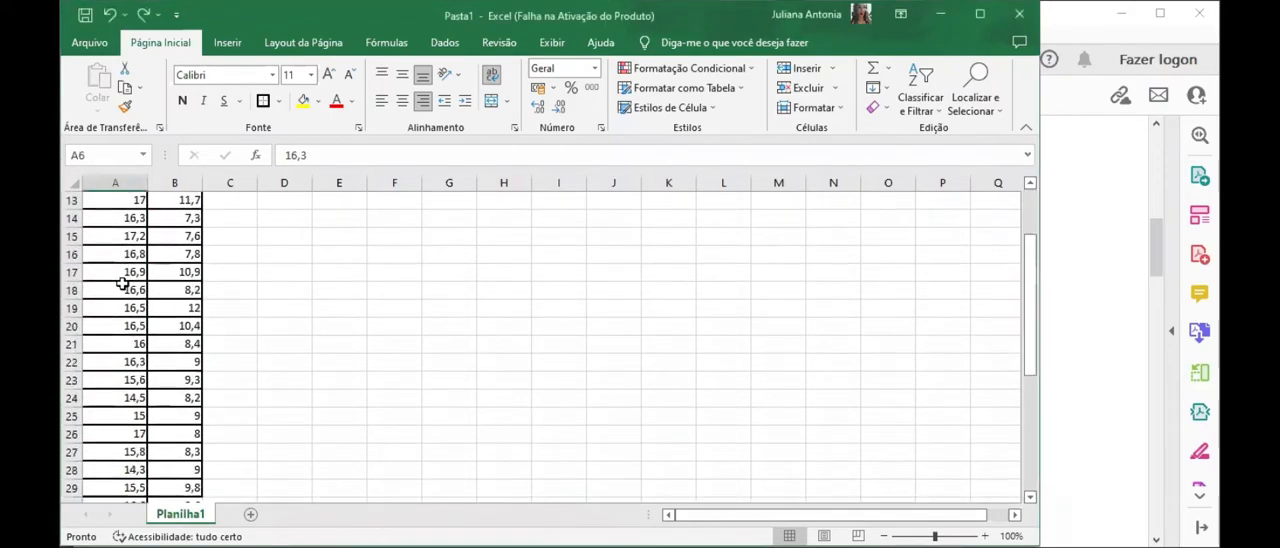
pyautogui.scroll(6, 121, 284)
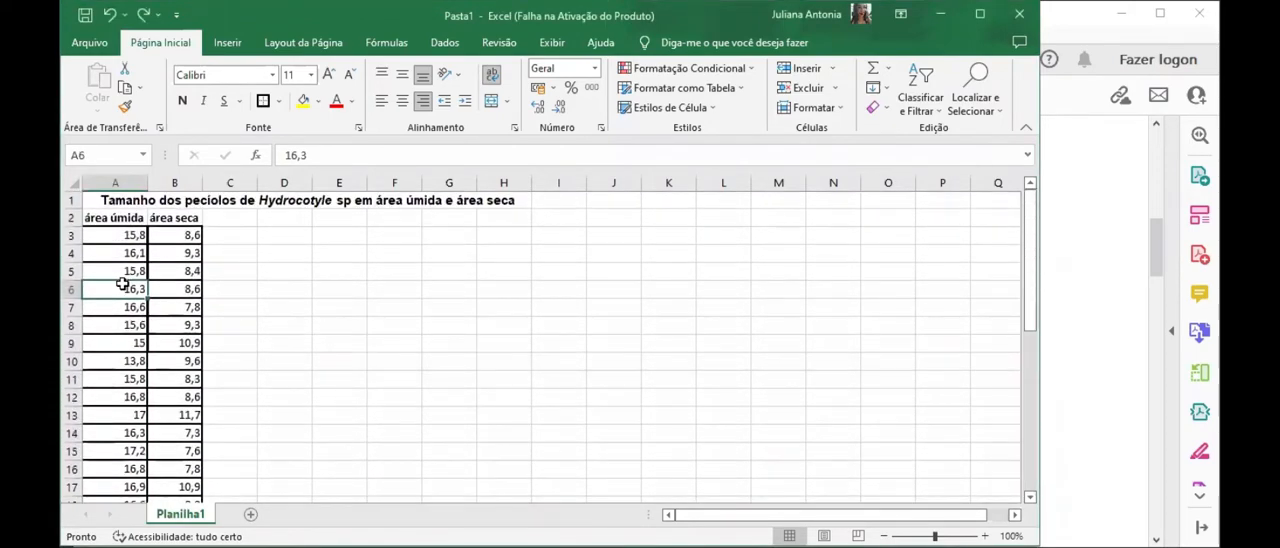
# Step: Sort only the área úmida column from smallest to largest, continuing with the current selection, and check the sorted values
pyautogui.click(117, 222)
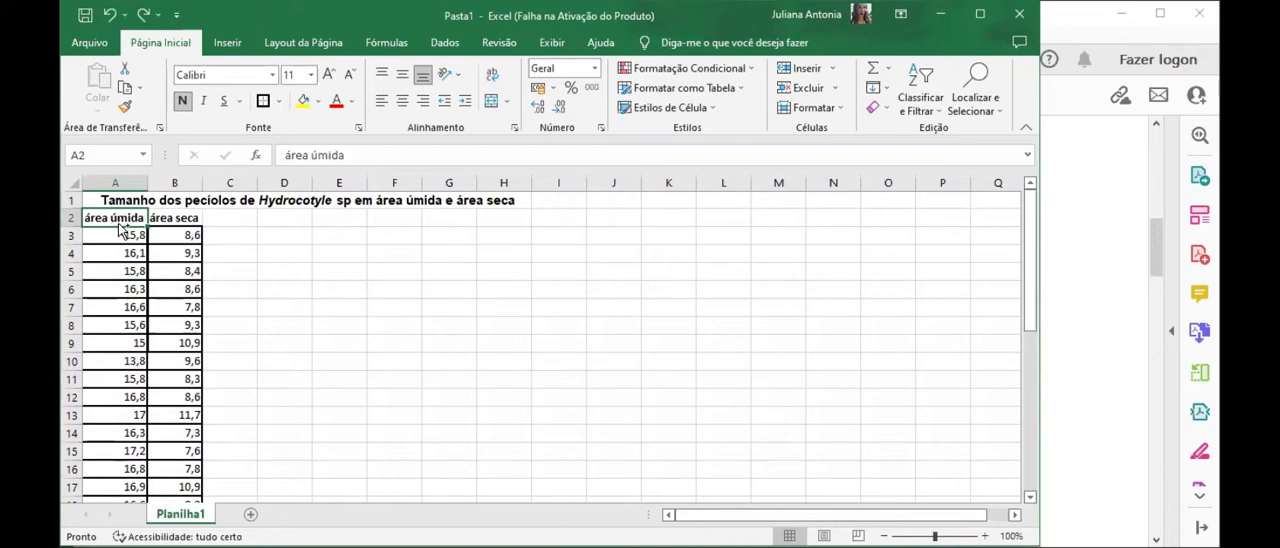
pyautogui.hotkey('ctrl', 'shift', 'Down')
pyautogui.scroll(6, 115, 222)
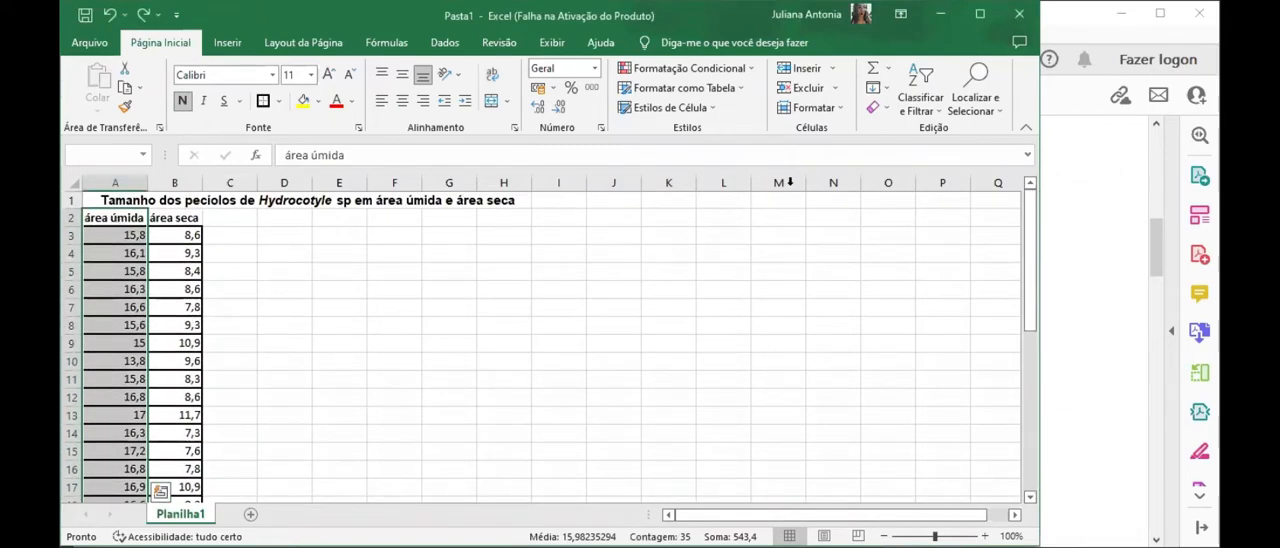
pyautogui.click(931, 115)
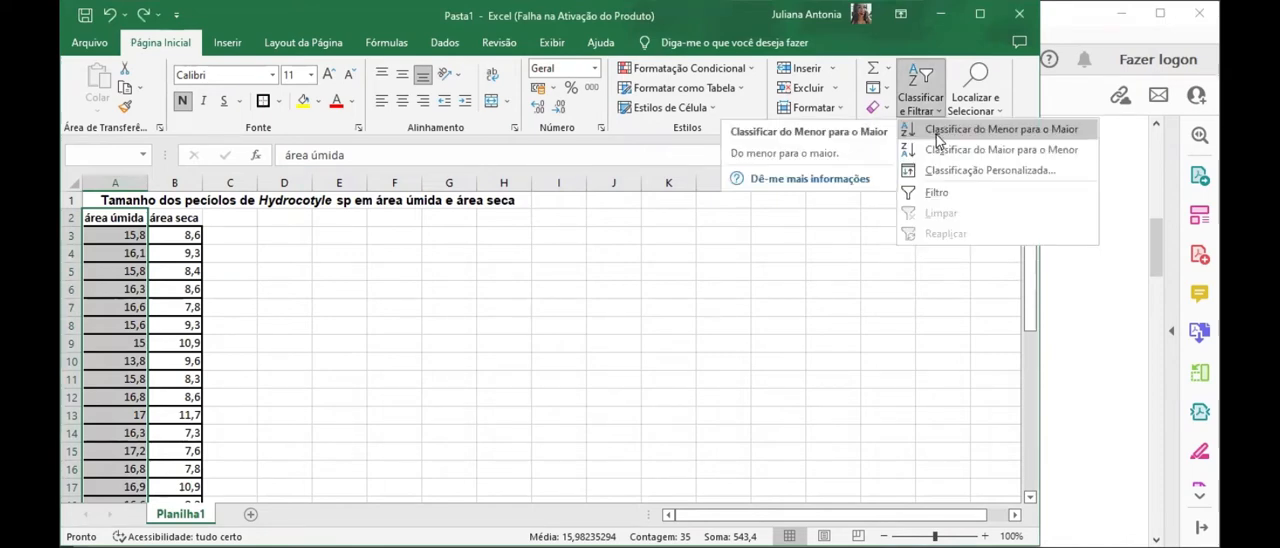
pyautogui.click(938, 130)
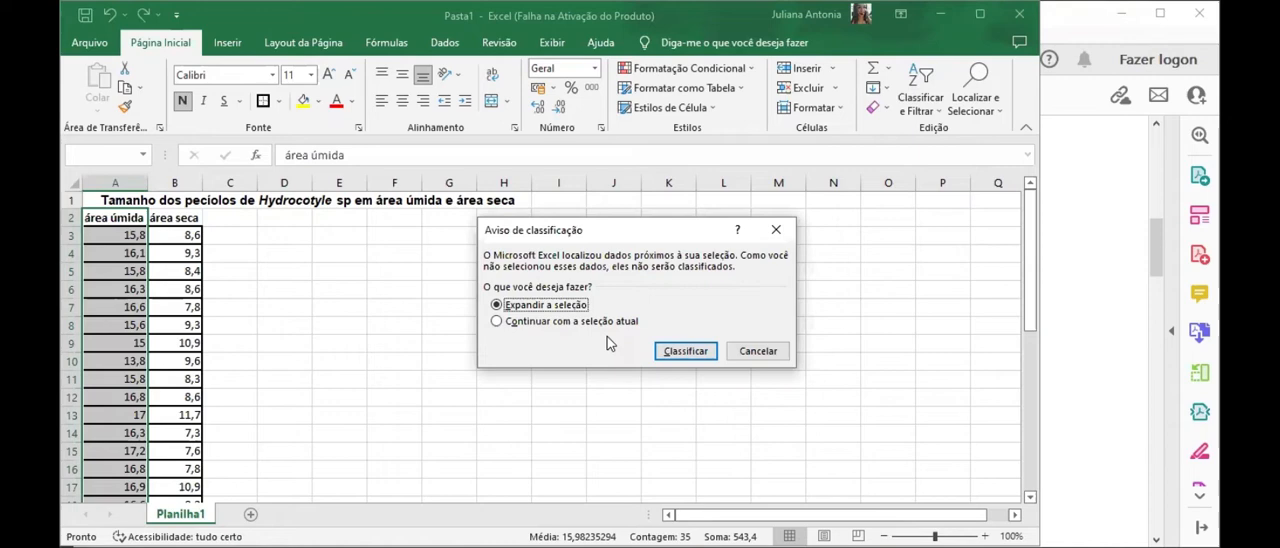
pyautogui.click(575, 328)
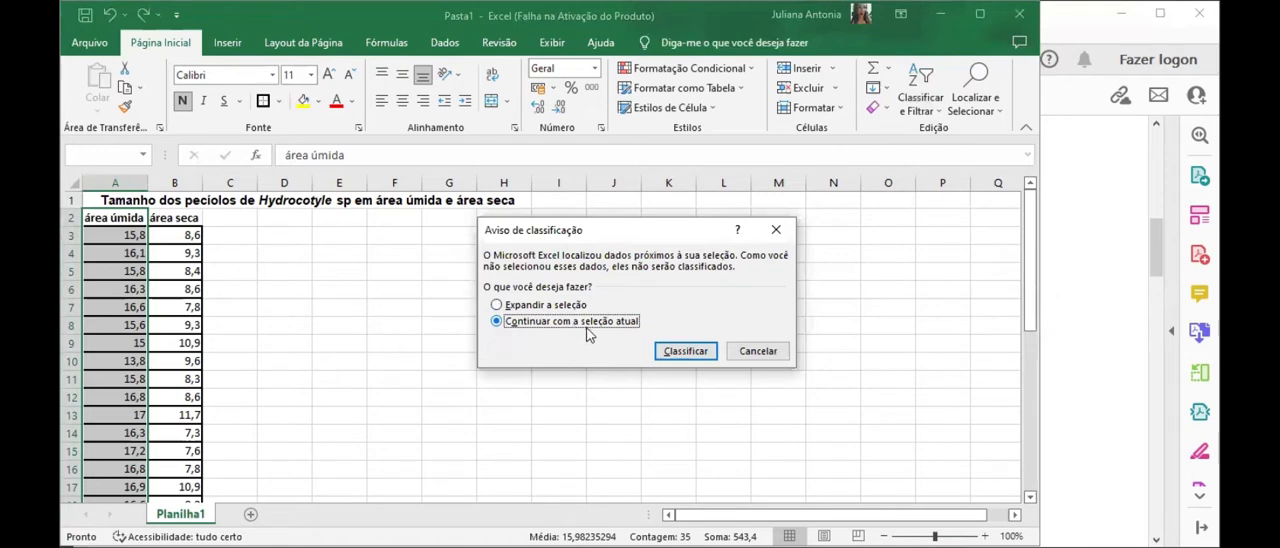
pyautogui.click(685, 351)
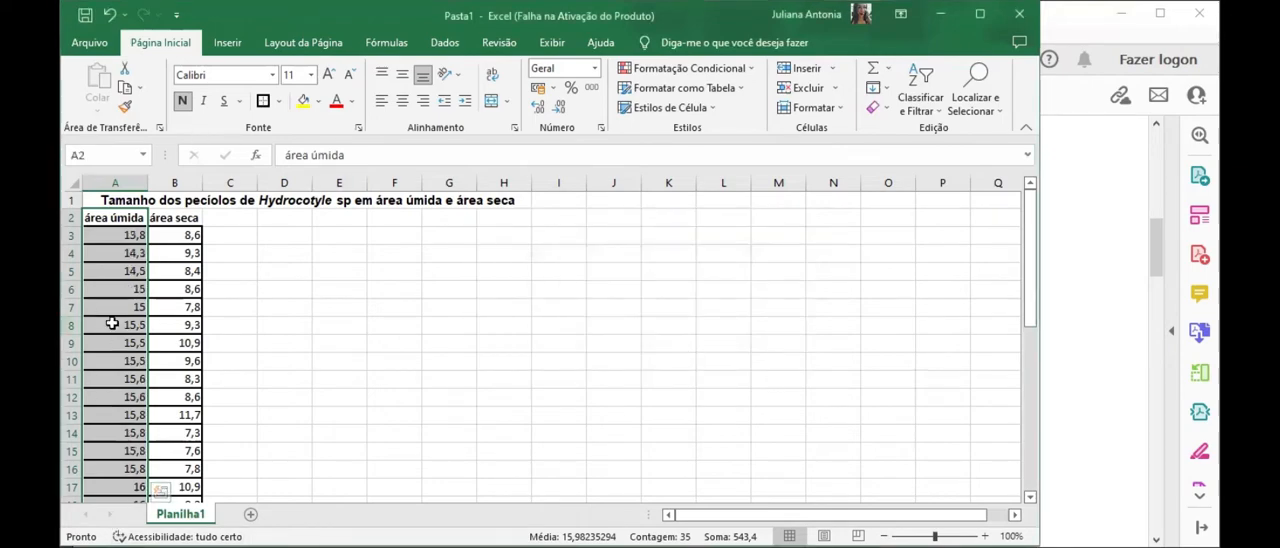
pyautogui.click(126, 248)
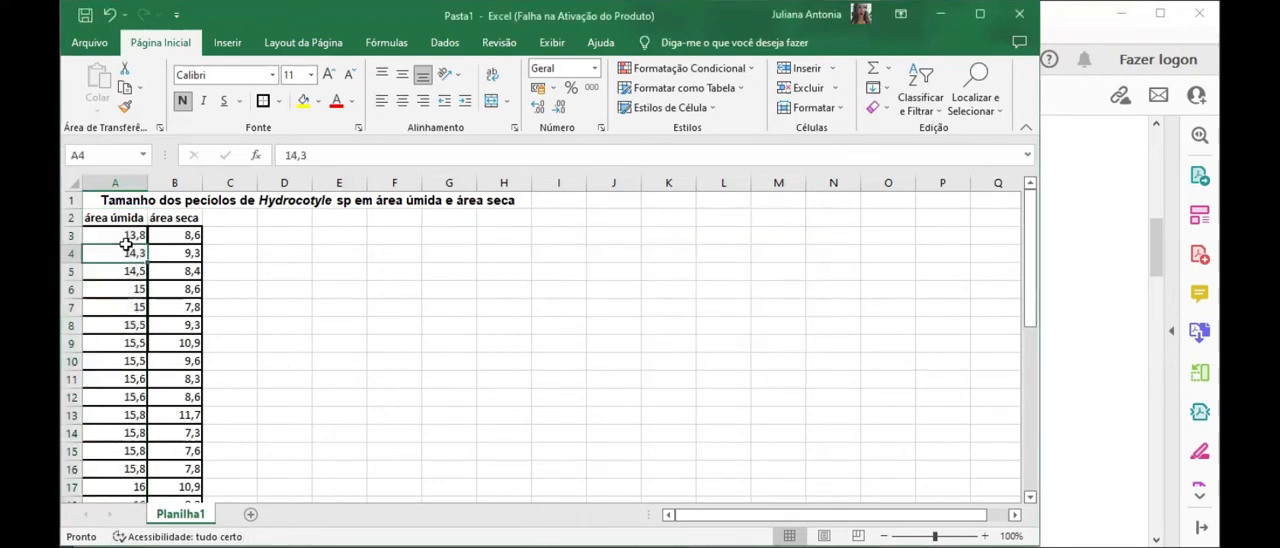
pyautogui.scroll(-10, 126, 244)
pyautogui.scroll(10, 134, 346)
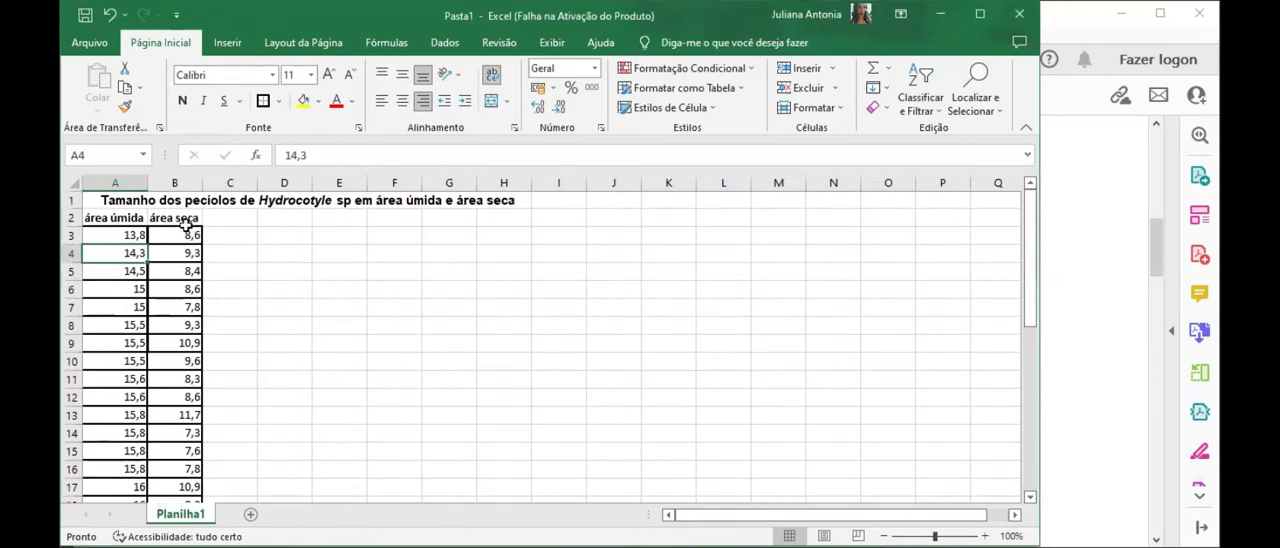
# Step: Sort only the área seca column from smallest to largest, continuing with the current selection
pyautogui.click(186, 222)
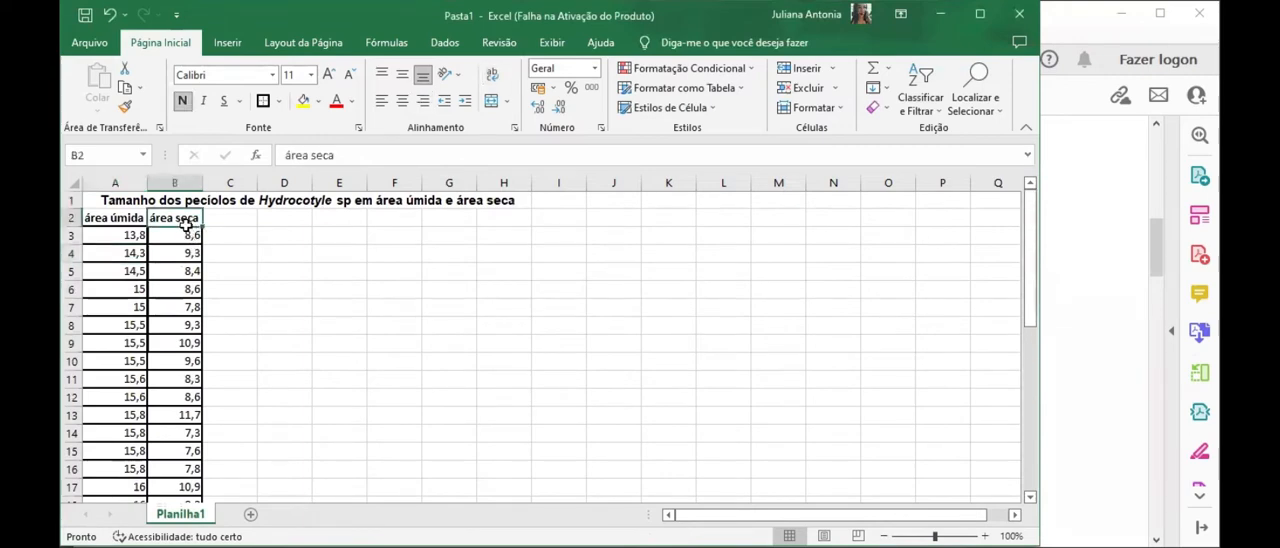
pyautogui.hotkey('ctrl', 'shift', 'Down')
pyautogui.click(925, 114)
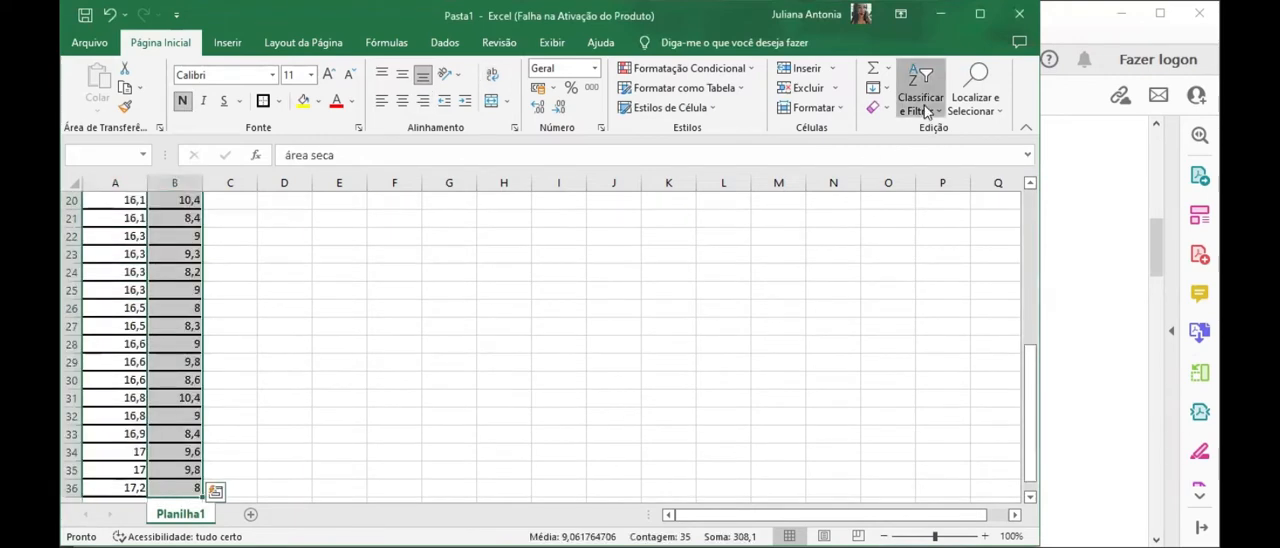
pyautogui.click(948, 134)
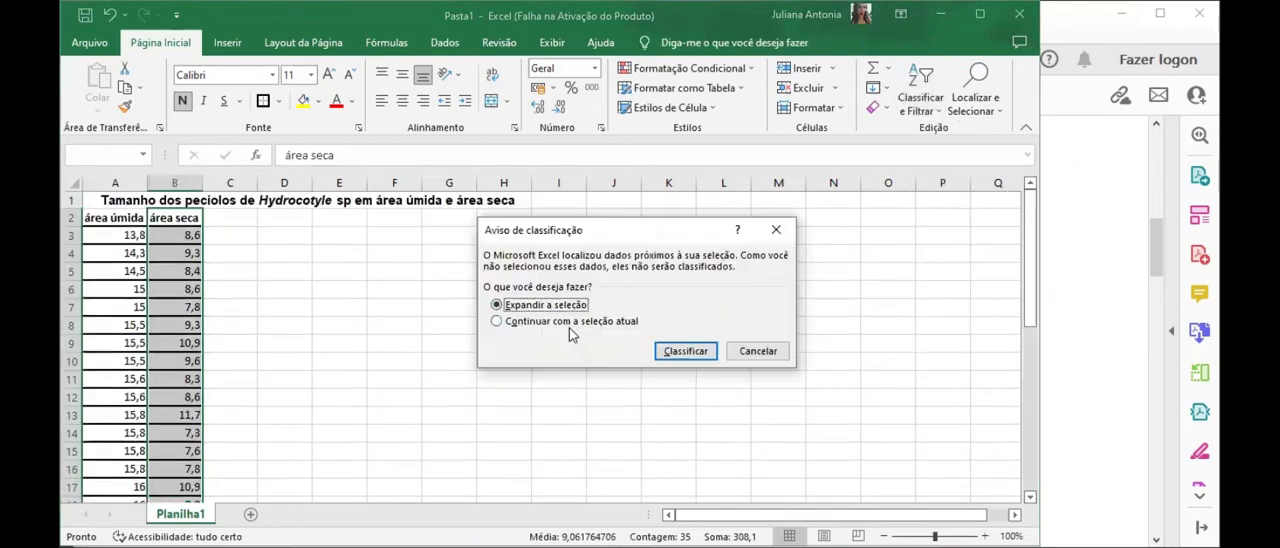
pyautogui.click(497, 321)
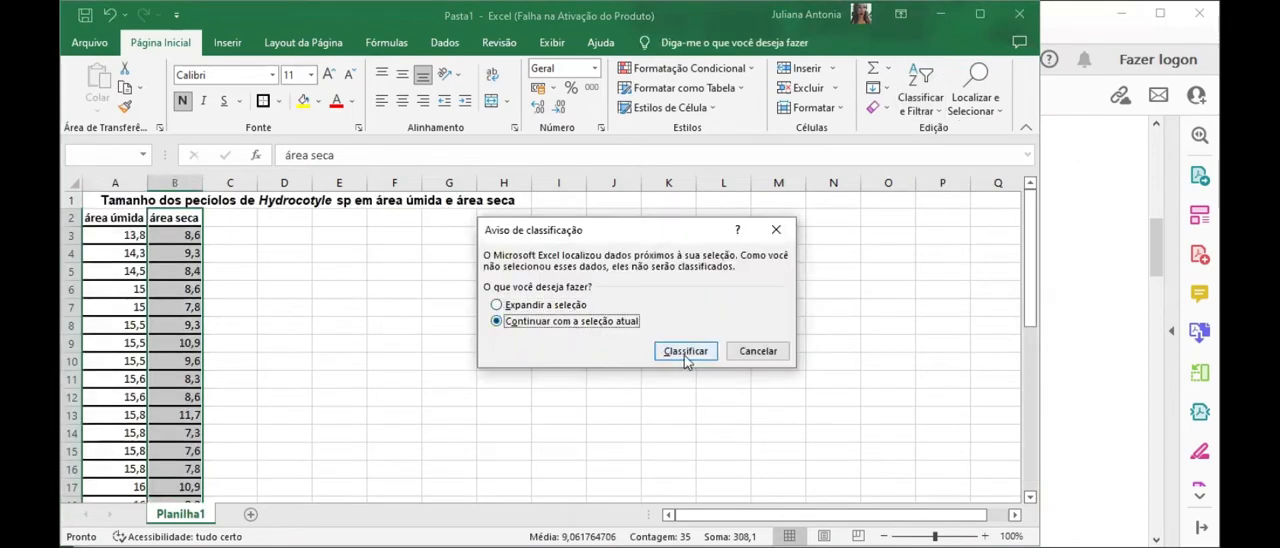
pyautogui.click(683, 351)
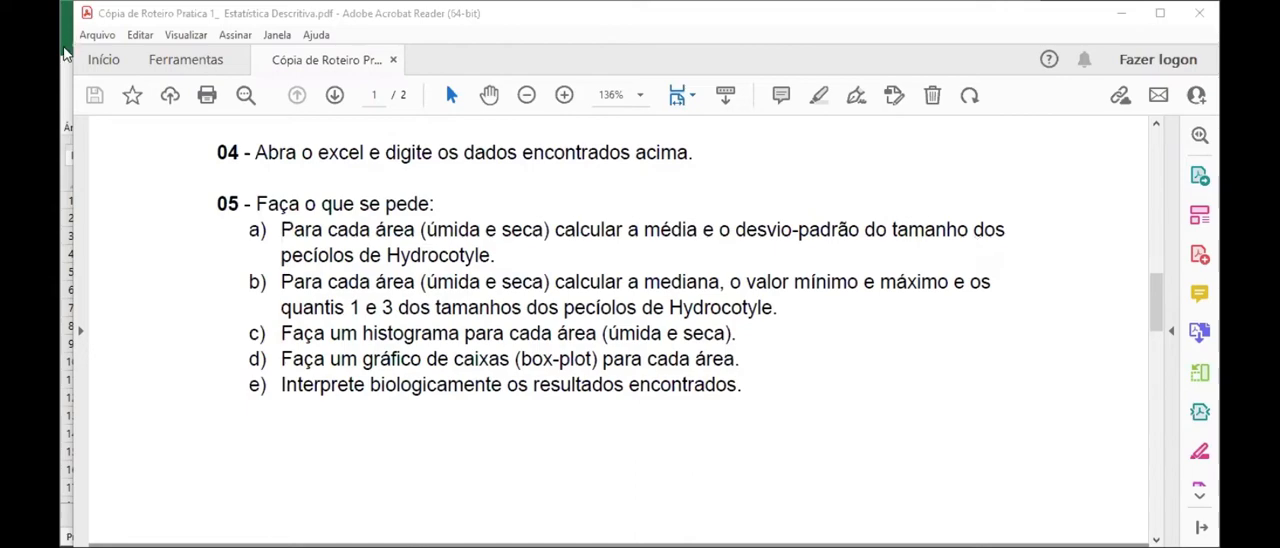
# Step: Return to the Excel workbook and enter the row labels Média in C37 and Desvio in C38, beside the rows below the data
pyautogui.click(64, 50)
pyautogui.scroll(-14, 265, 380)
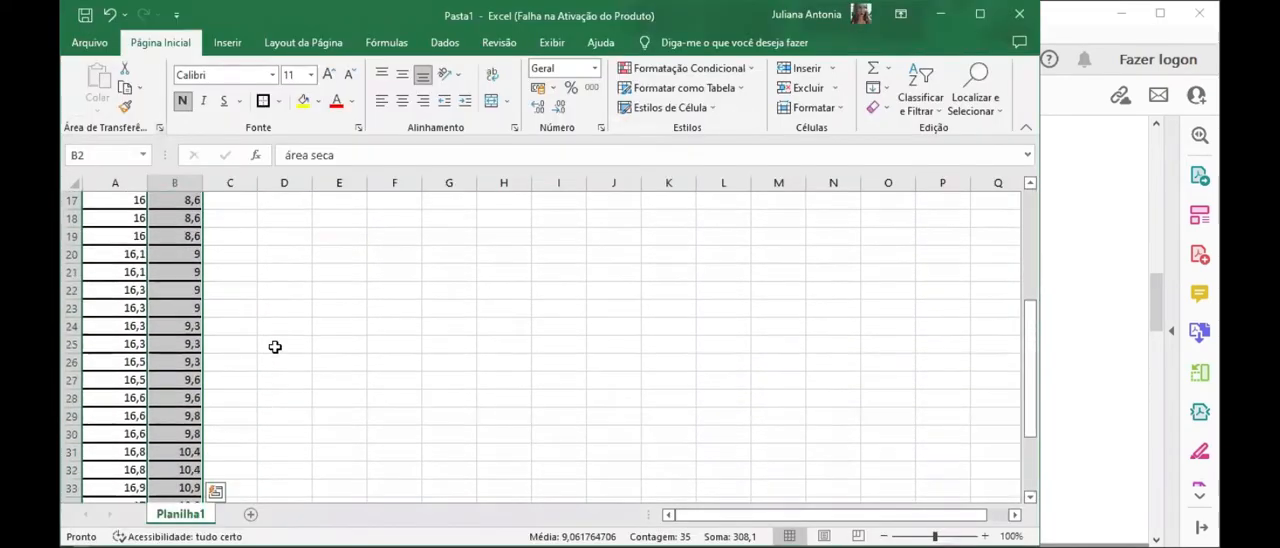
pyautogui.scroll(6, 270, 347)
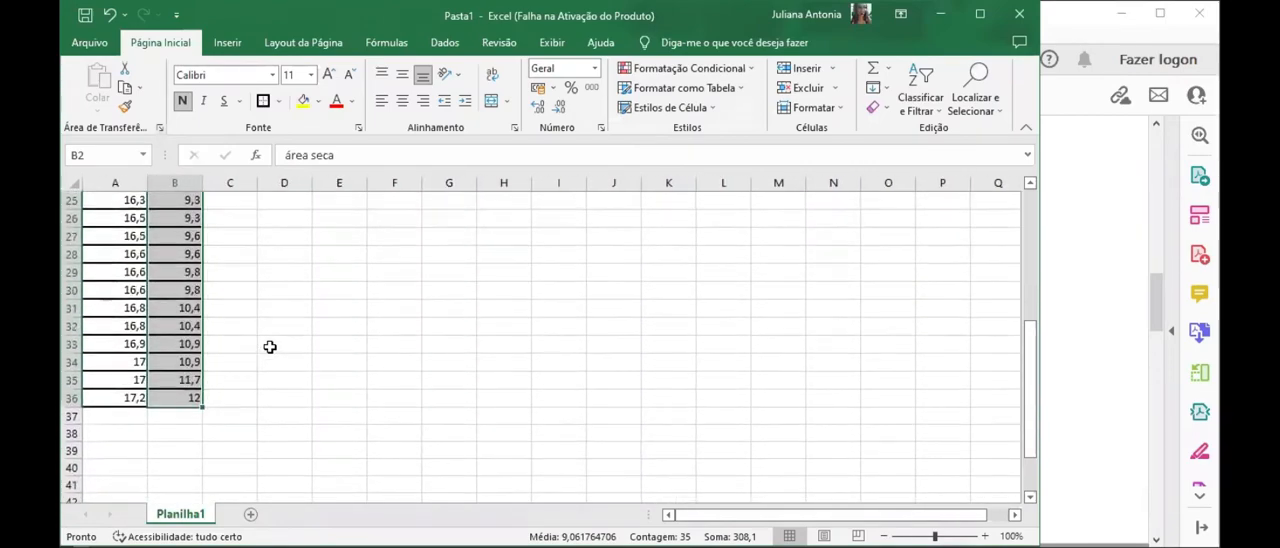
pyautogui.click(239, 417)
pyautogui.write('M')
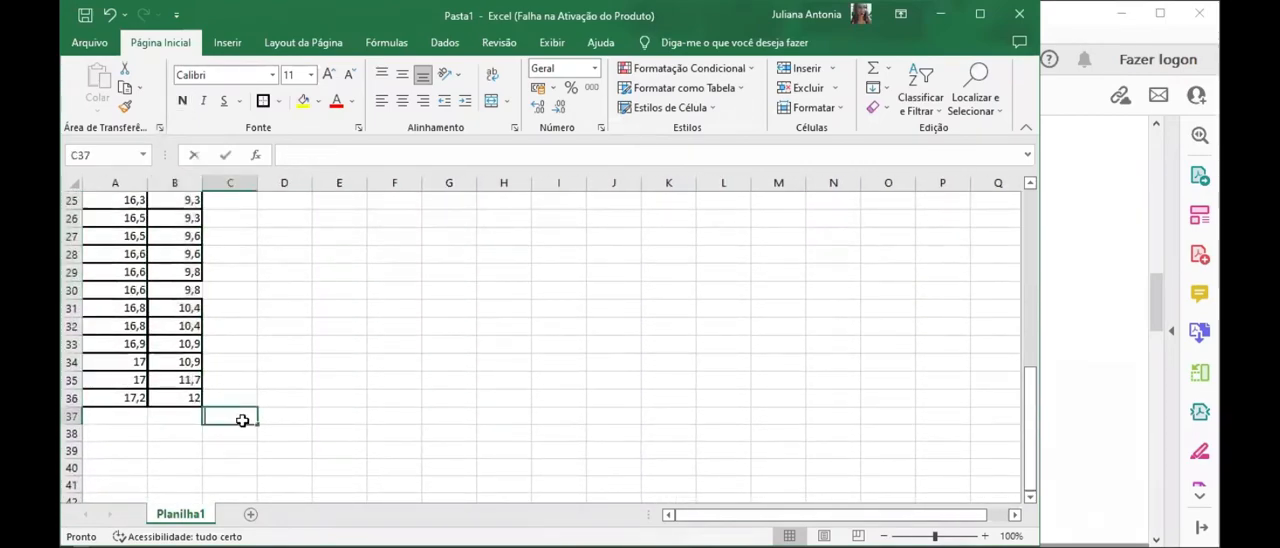
pyautogui.write('édia')
pyautogui.press('BackSpace')
pyautogui.press('BackSpace')
pyautogui.press('BackSpace')
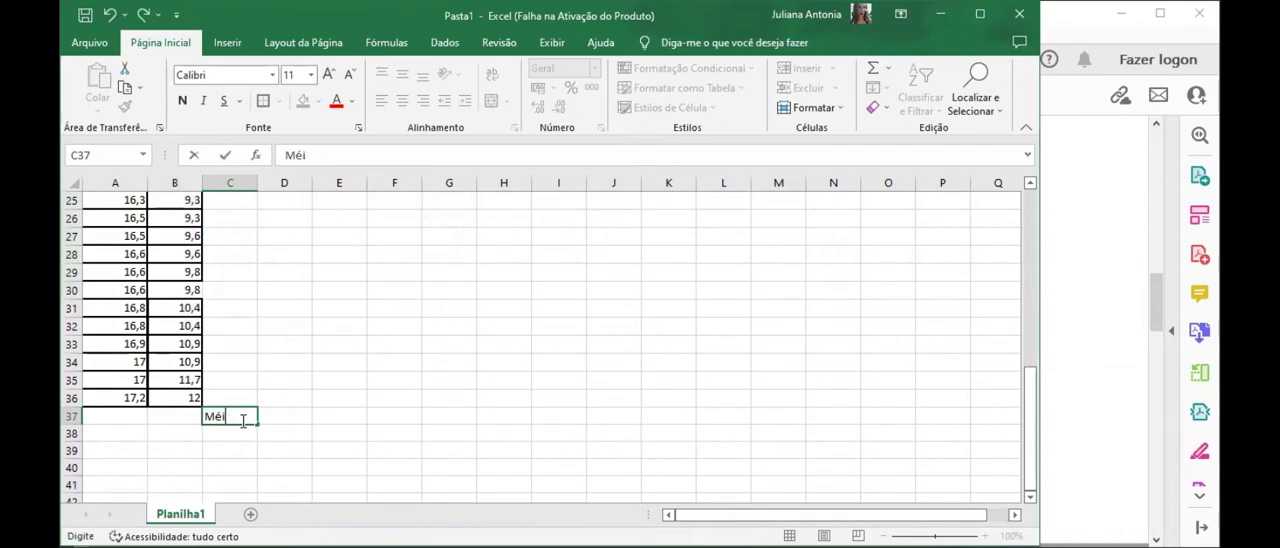
pyautogui.write('dia')
pyautogui.press('Return')
pyautogui.write('Desvio')
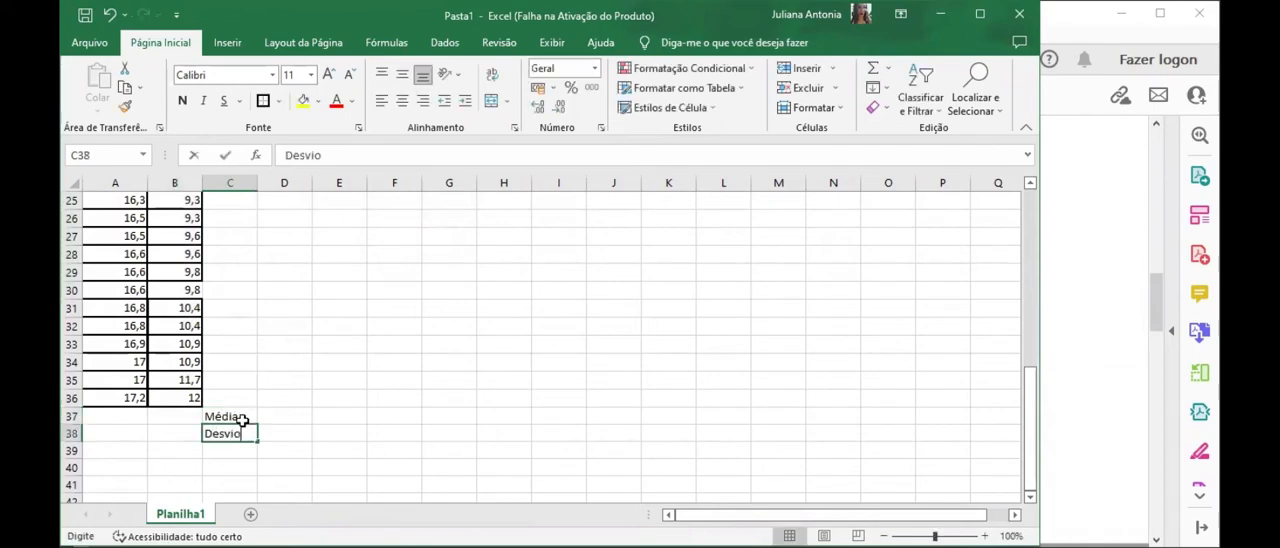
pyautogui.press('Return')
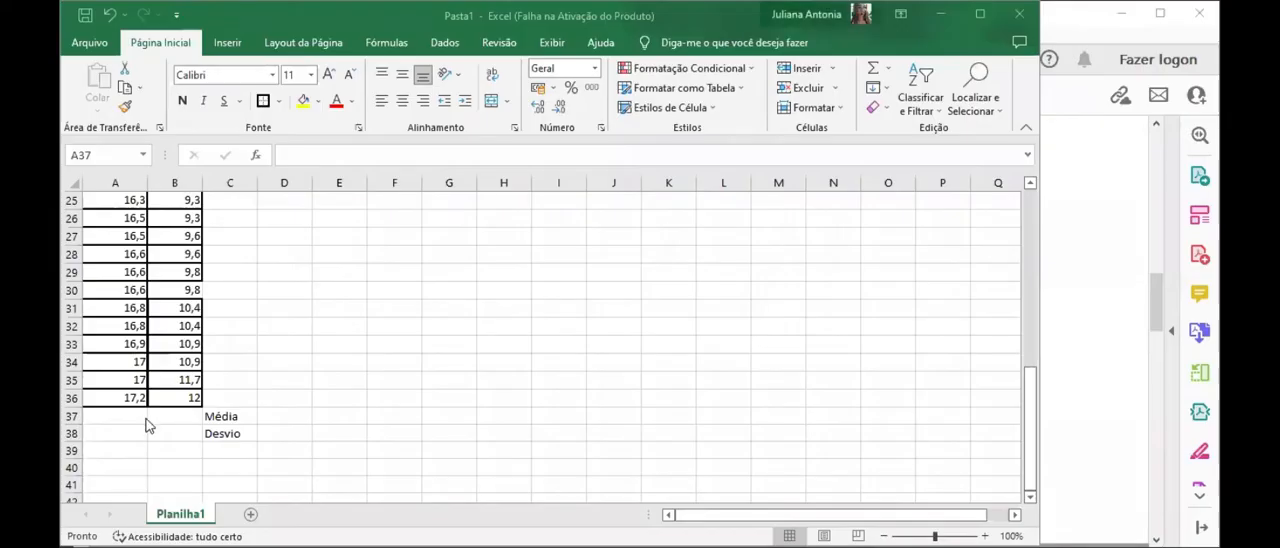
# Step: Calculate the mean of the área úmida values in A37 with the formula =MÉDIA(A3:A36)
pyautogui.click(127, 423)
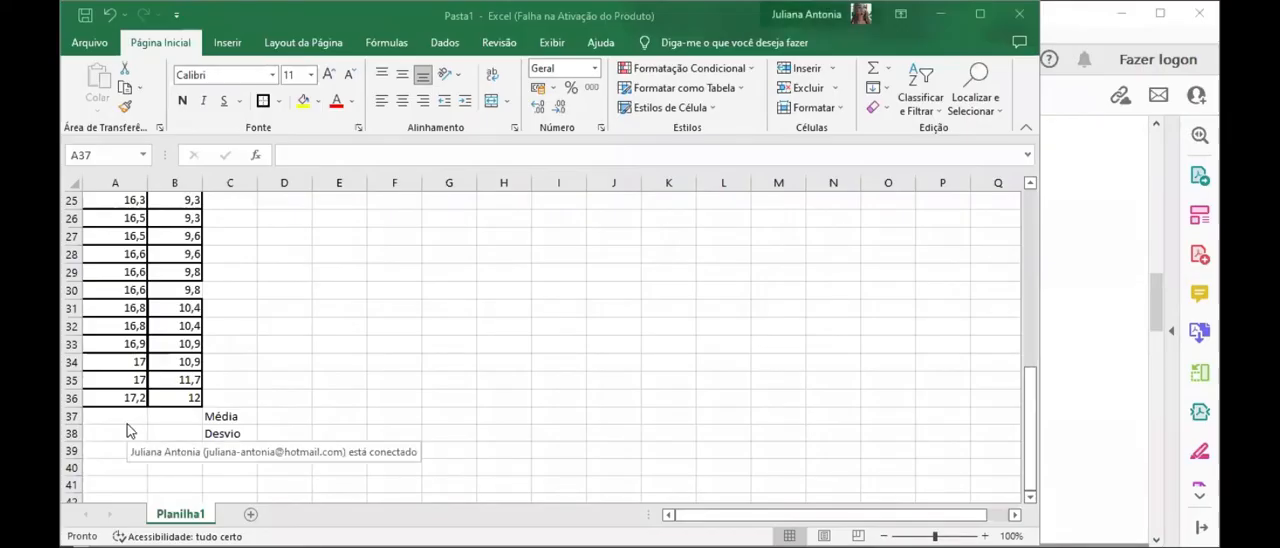
pyautogui.write('=')
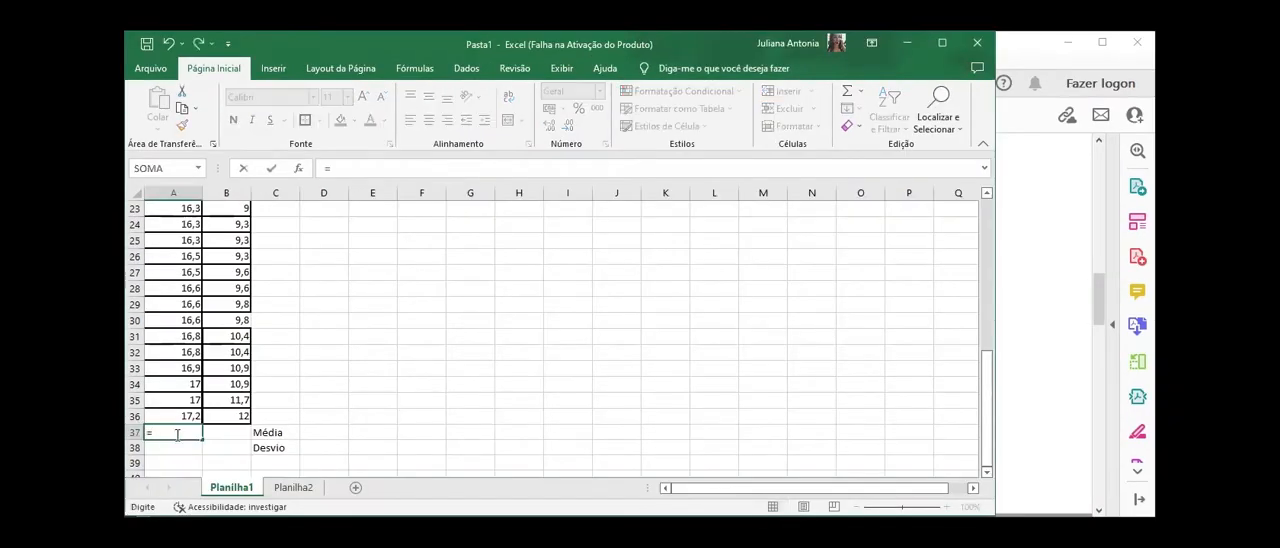
pyautogui.write('média')
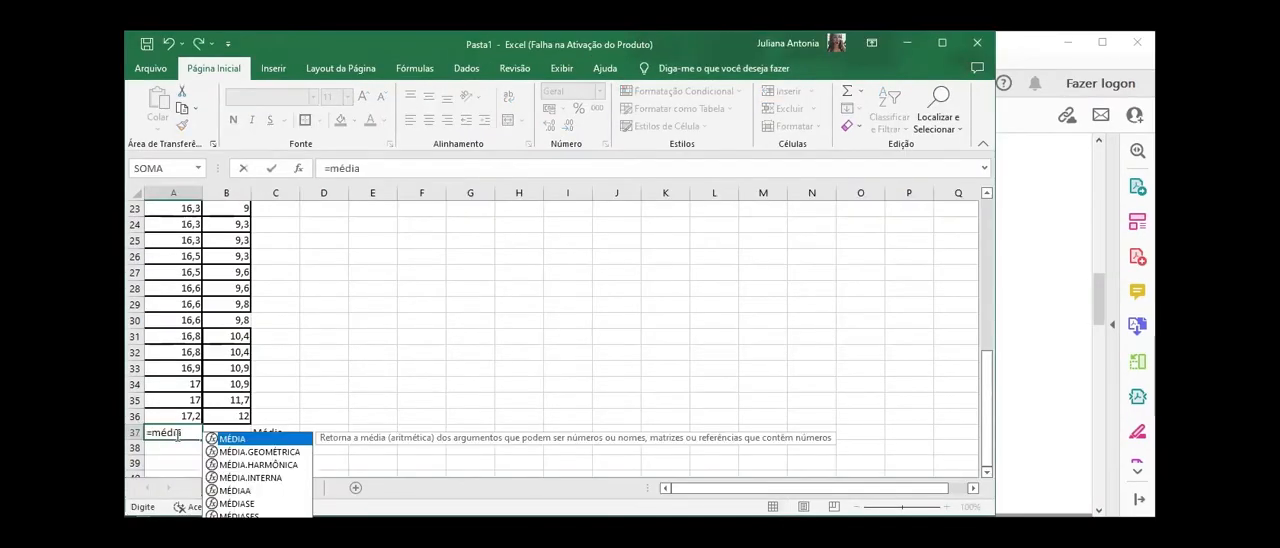
pyautogui.doubleClick(238, 440)
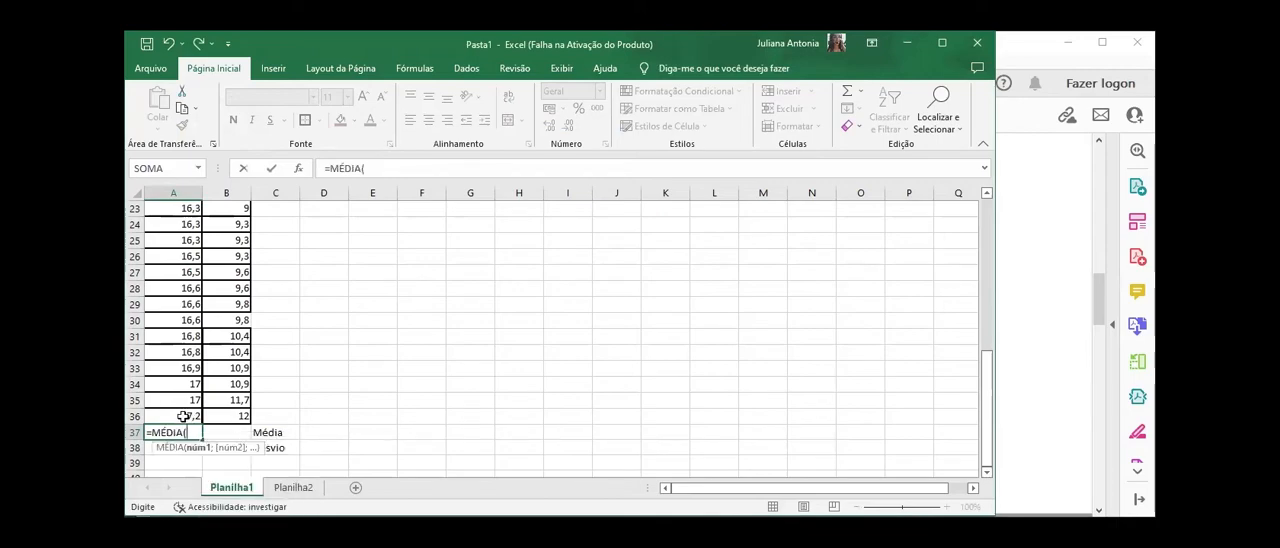
pyautogui.moveTo(183, 416); pyautogui.dragTo(167, 177)
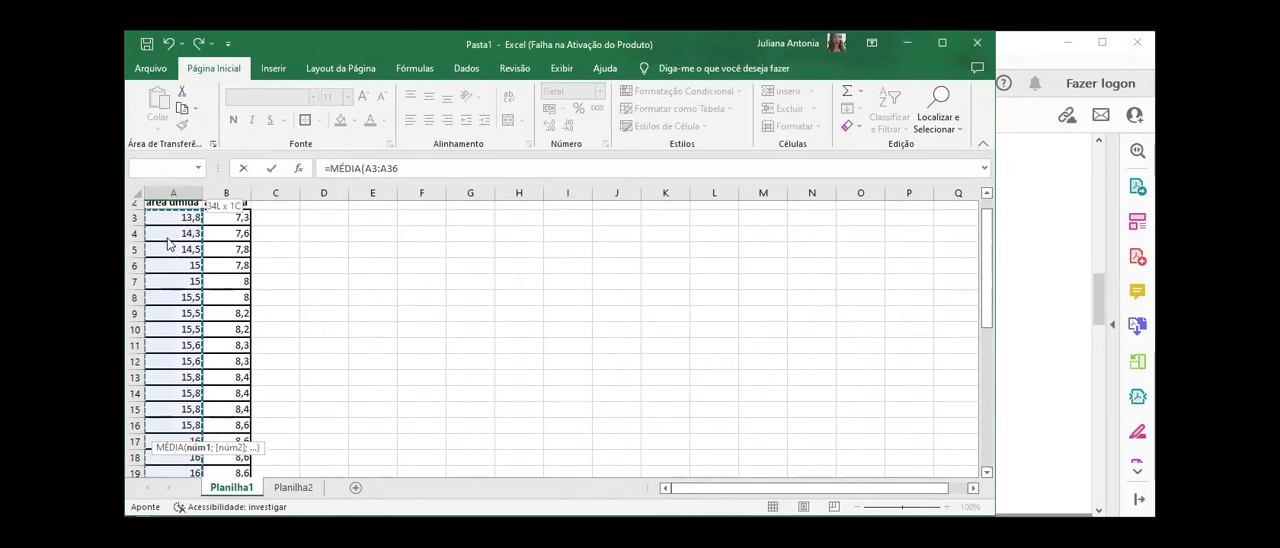
pyautogui.scroll(-7, 166, 335)
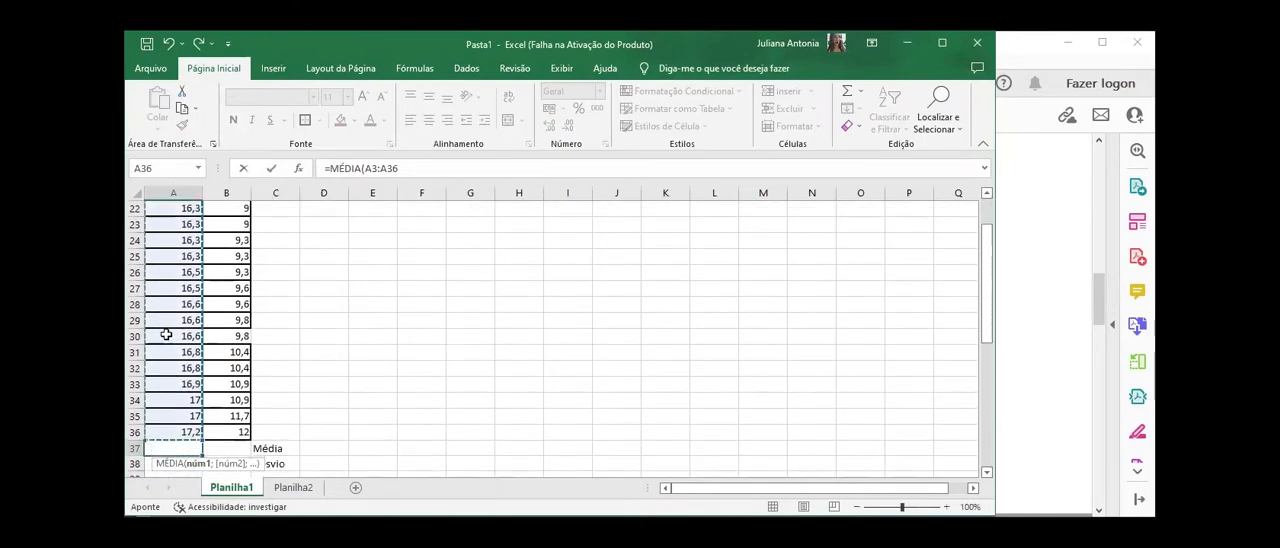
pyautogui.scroll(-1, 166, 335)
pyautogui.write(')')
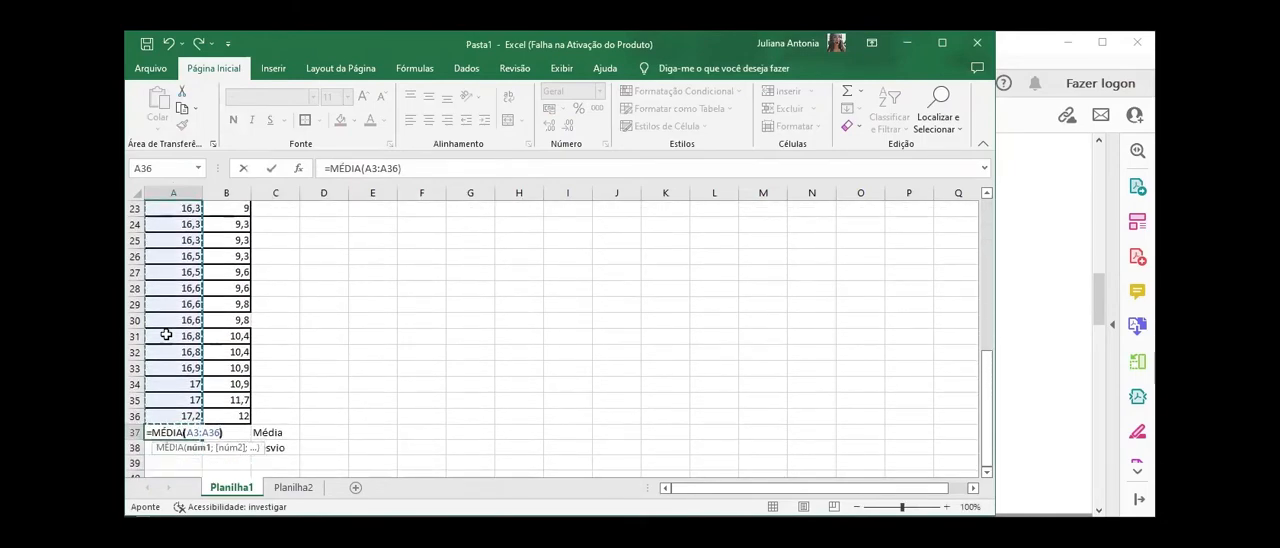
pyautogui.press('Return')
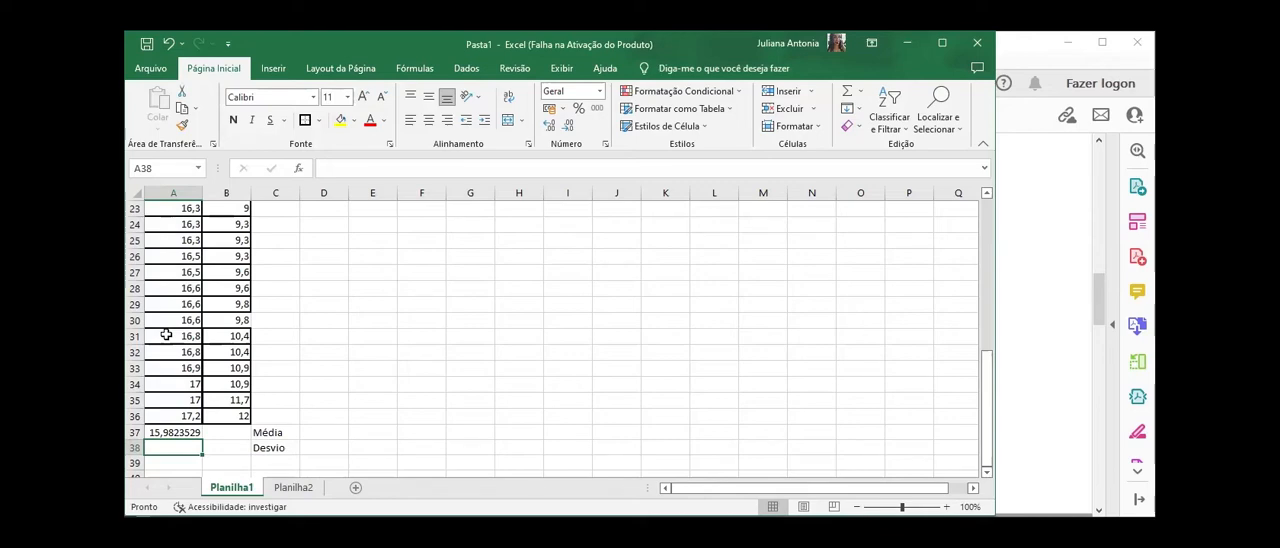
# Step: Calculate the standard deviation of the área úmida values in A38 with the formula =DESVPAD(A3:A36)
pyautogui.write('=')
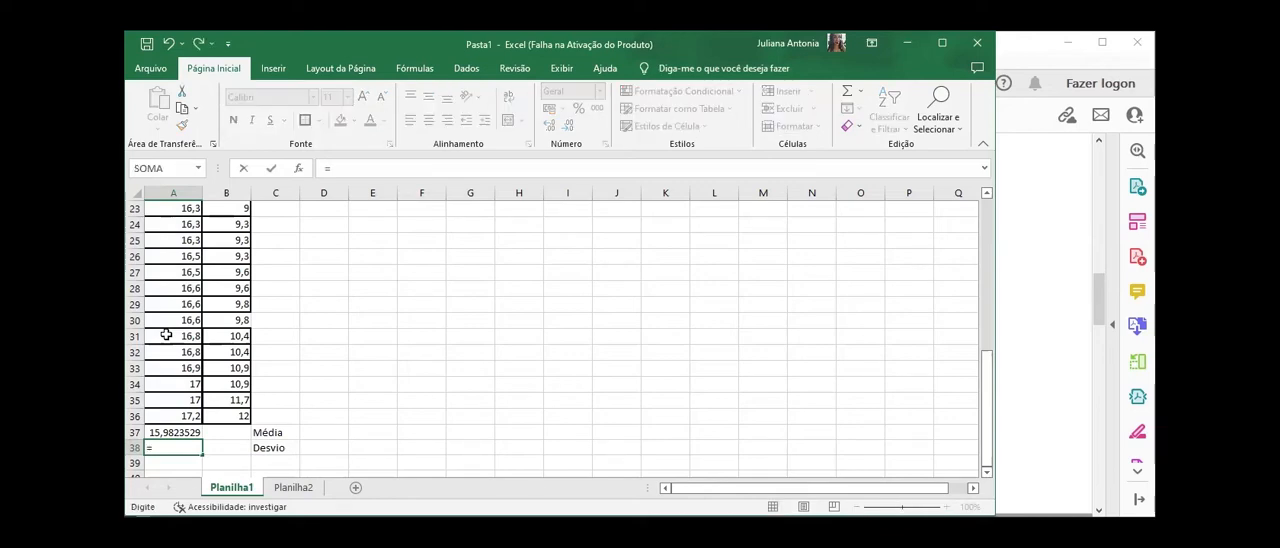
pyautogui.write('desv')
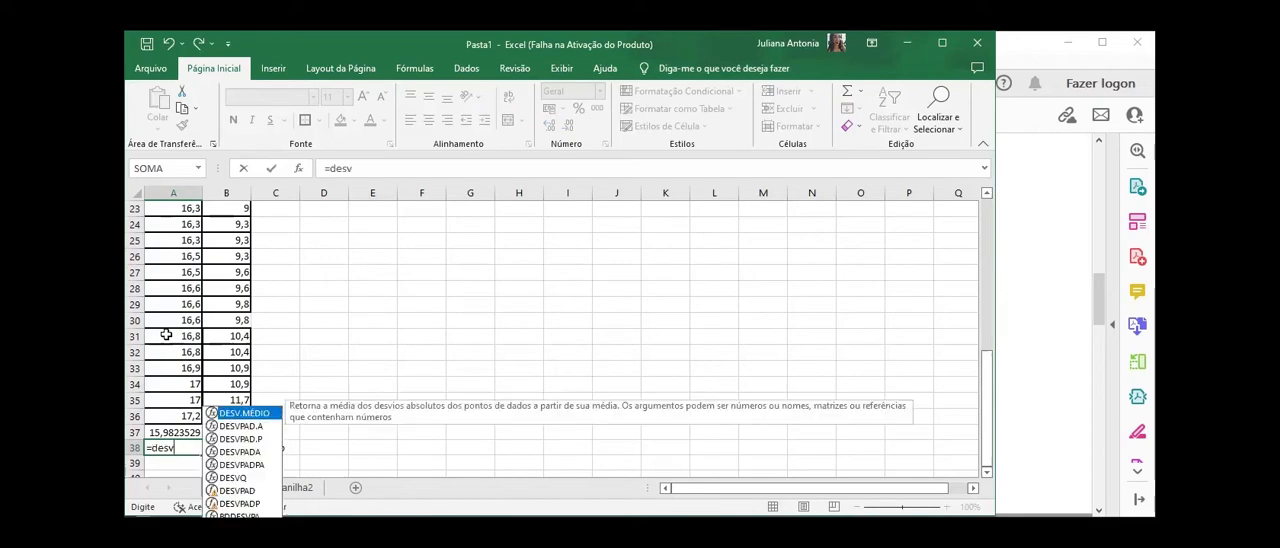
pyautogui.click(240, 491)
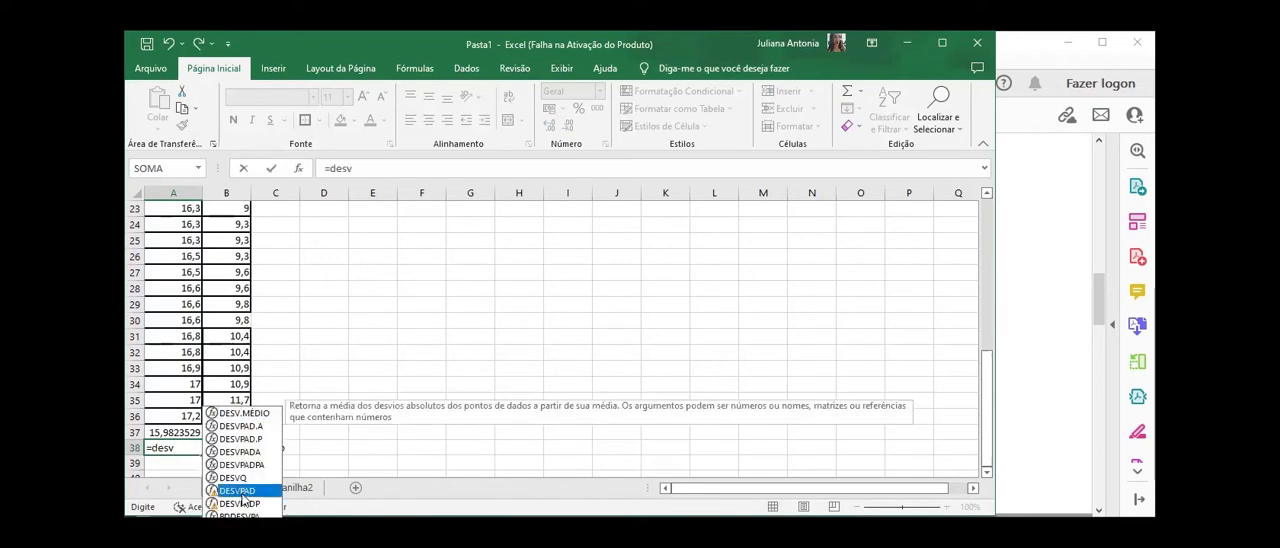
pyautogui.doubleClick(240, 491)
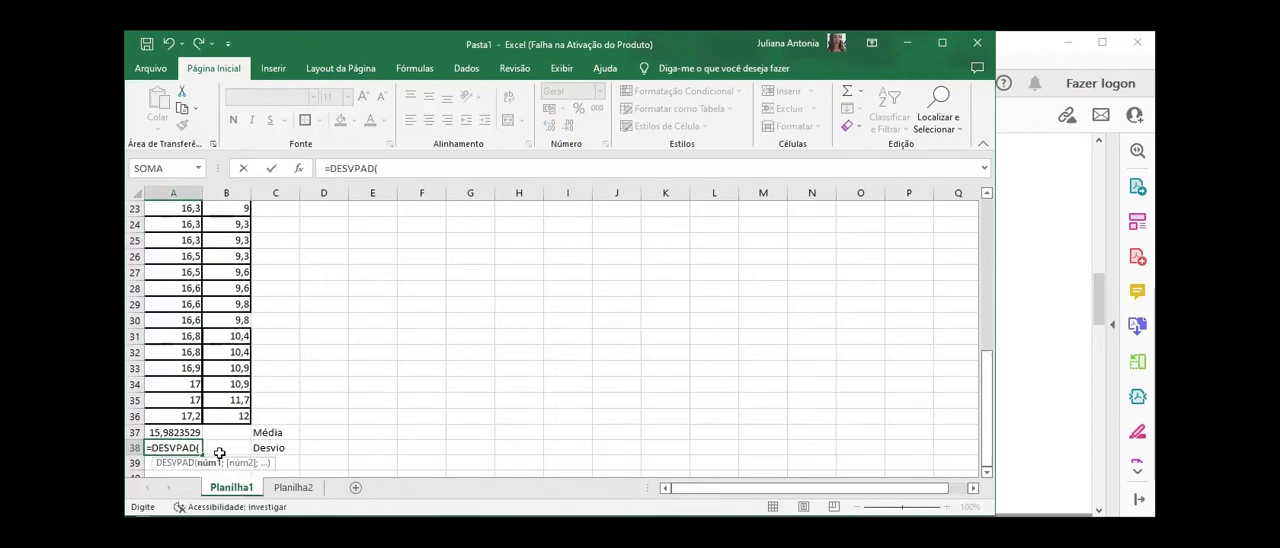
pyautogui.click(183, 418)
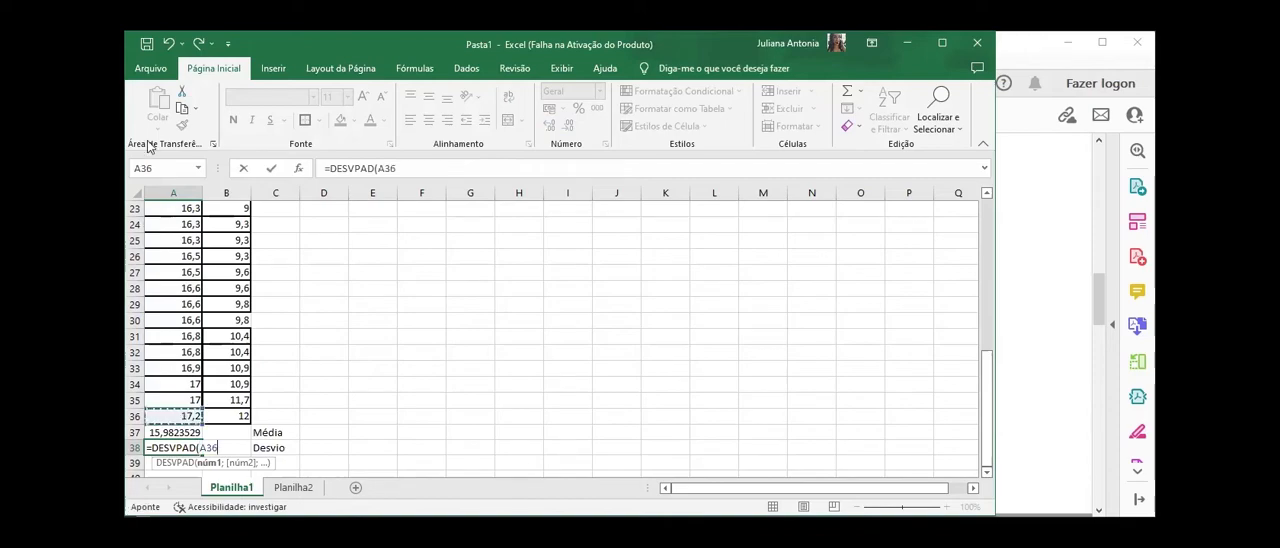
pyautogui.hotkey('ctrl', 'shift', 'Up')
pyautogui.scroll(-10, 186, 328)
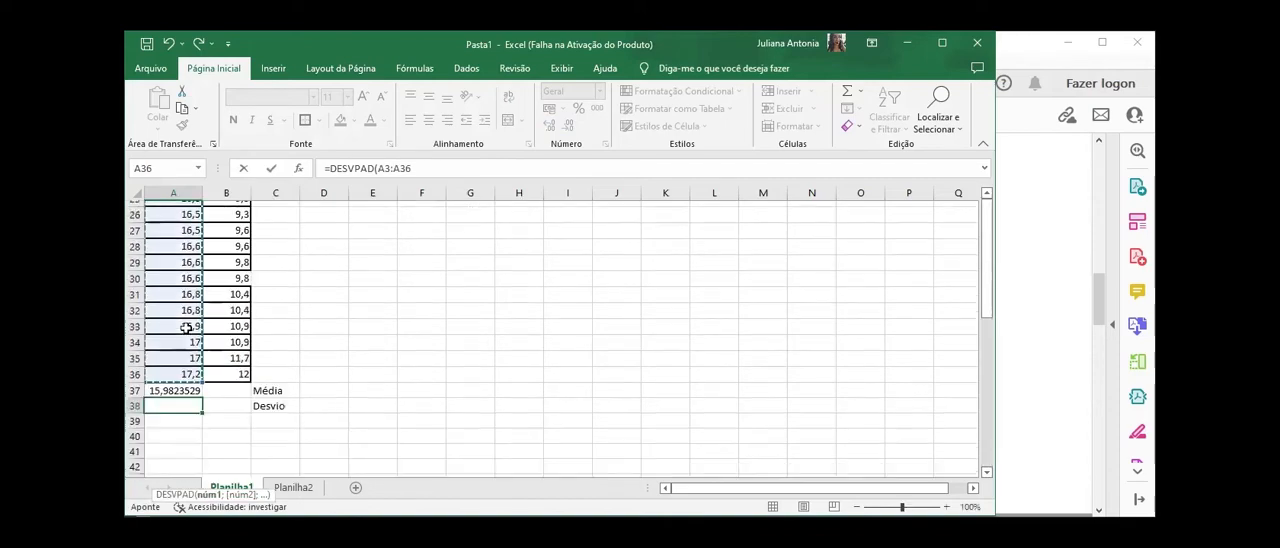
pyautogui.scroll(1, 186, 328)
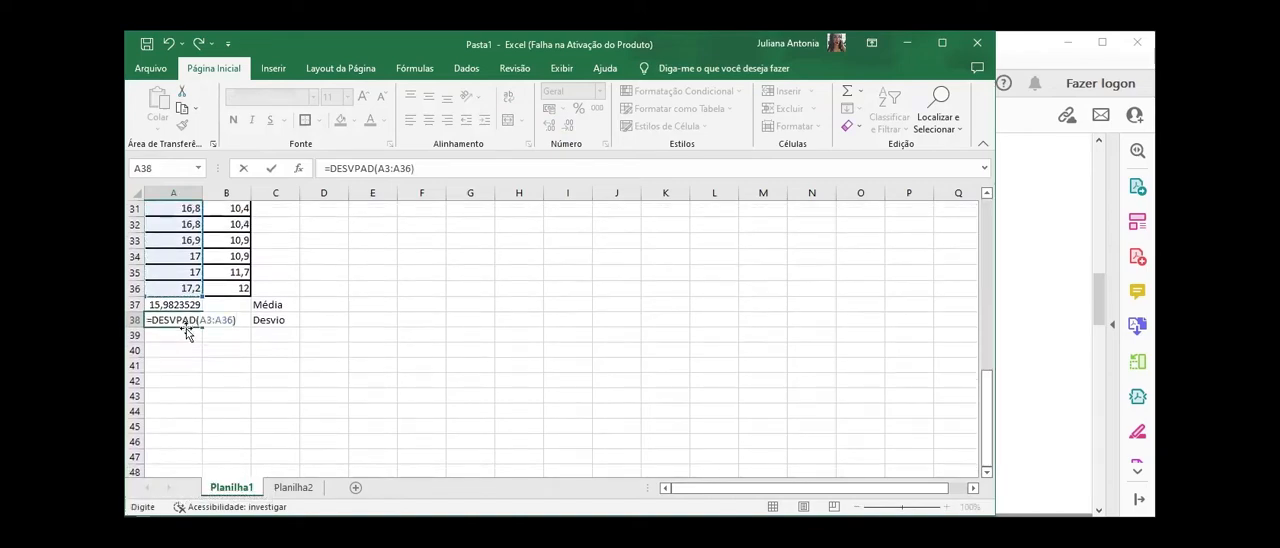
pyautogui.press('Return')
# Step: Fill the mean formula from A37 and the standard deviation formula from A38 across to B37 and B38 for the área seca column
pyautogui.scroll(10, 186, 332)
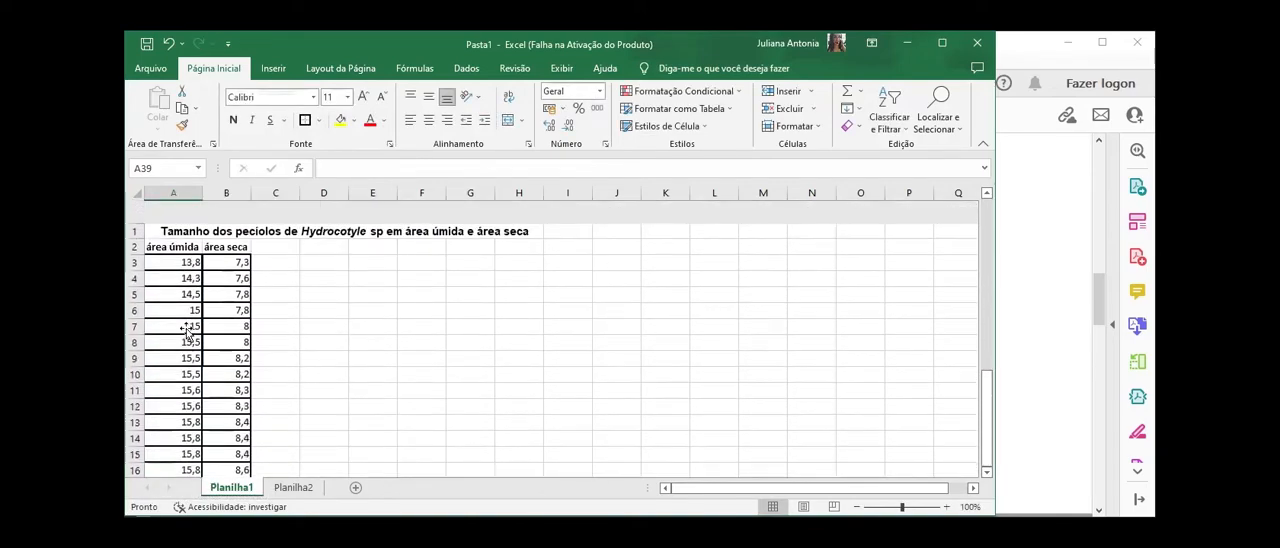
pyautogui.scroll(-8, 186, 330)
pyautogui.scroll(-1, 186, 328)
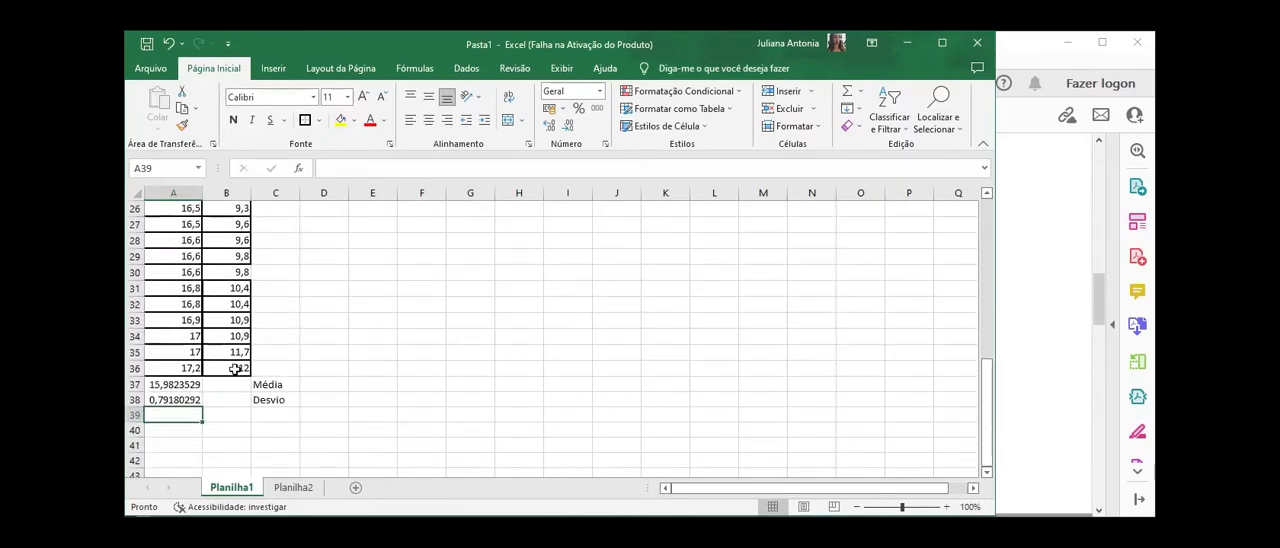
pyautogui.click(177, 386)
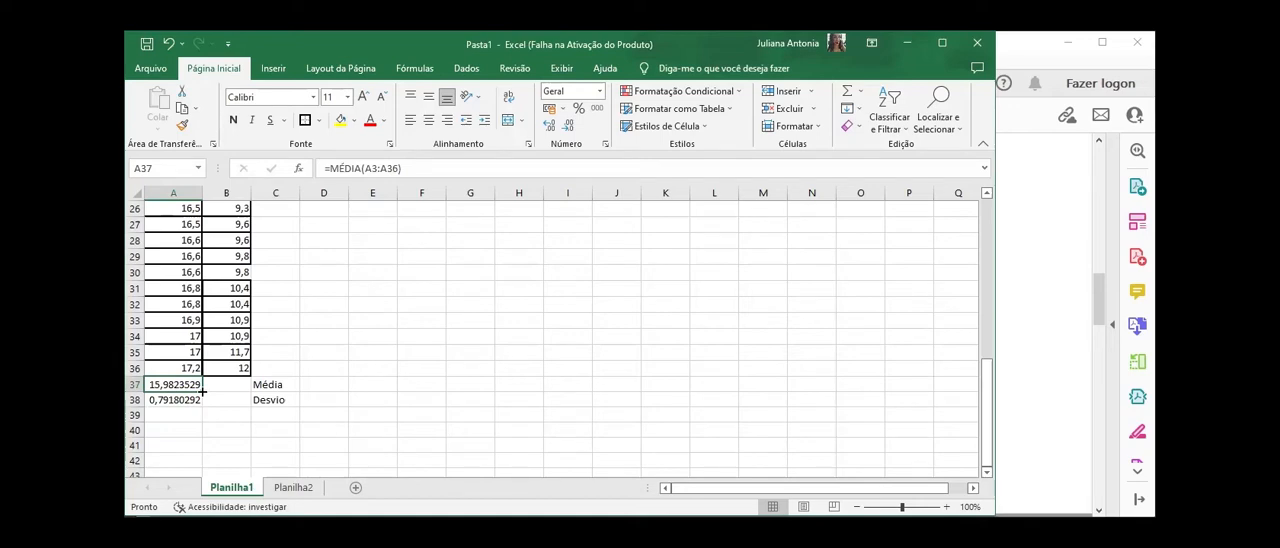
pyautogui.moveTo(203, 393); pyautogui.dragTo(240, 390)
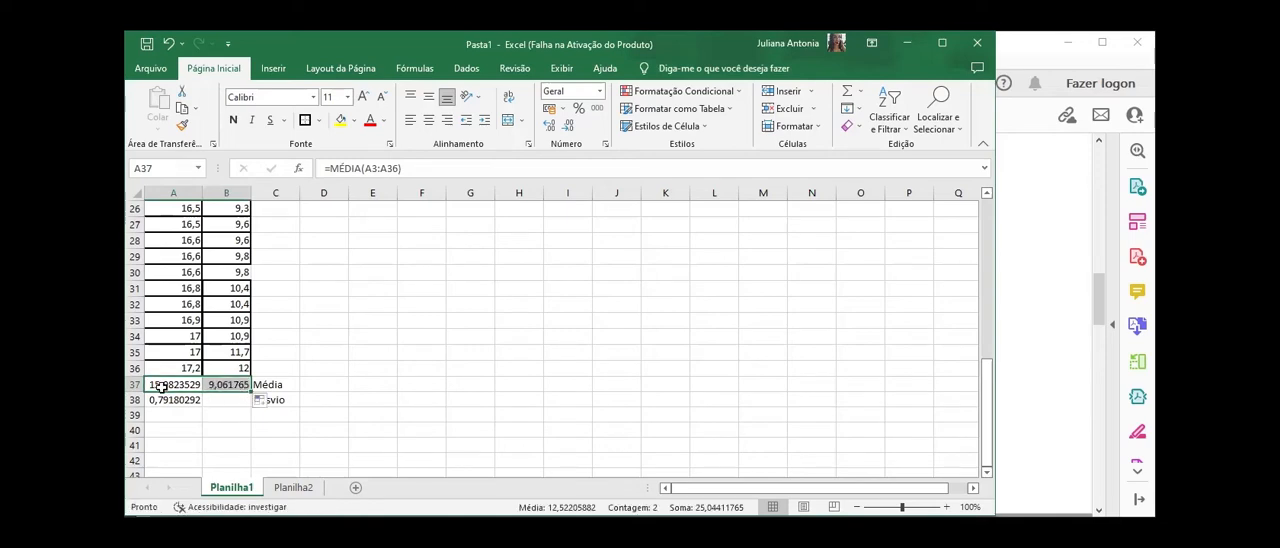
pyautogui.click(222, 389)
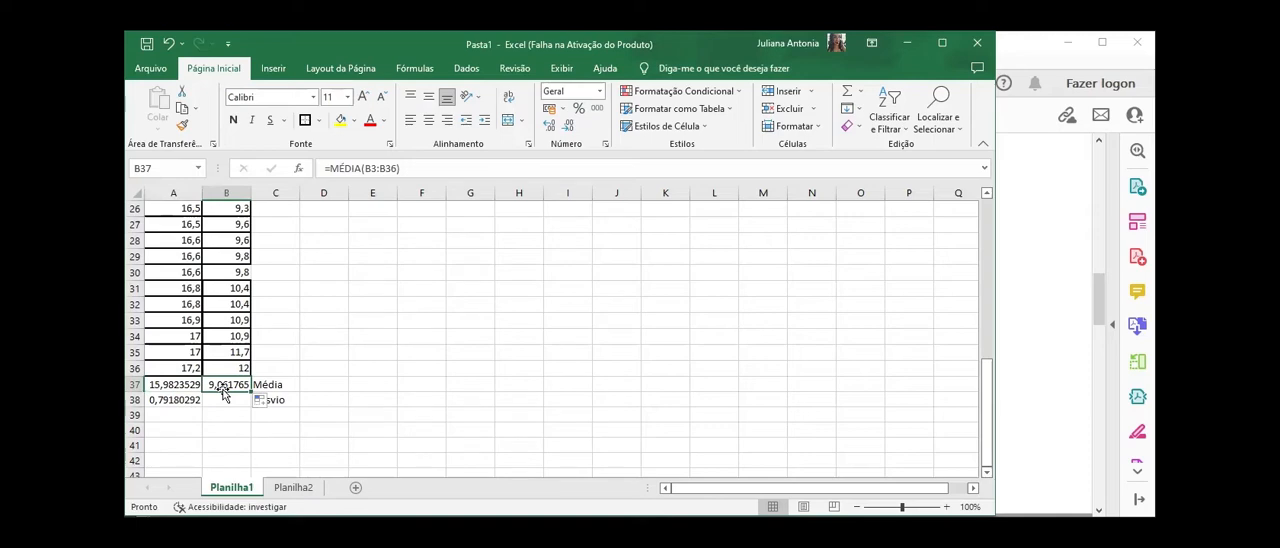
pyautogui.click(184, 400)
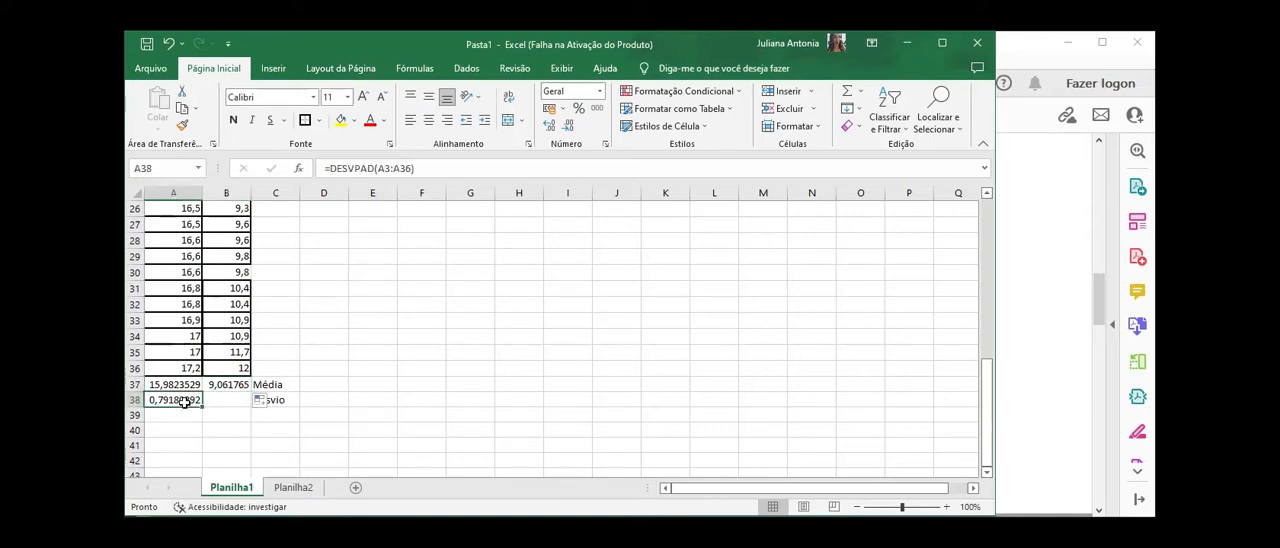
pyautogui.moveTo(203, 407); pyautogui.dragTo(240, 408)
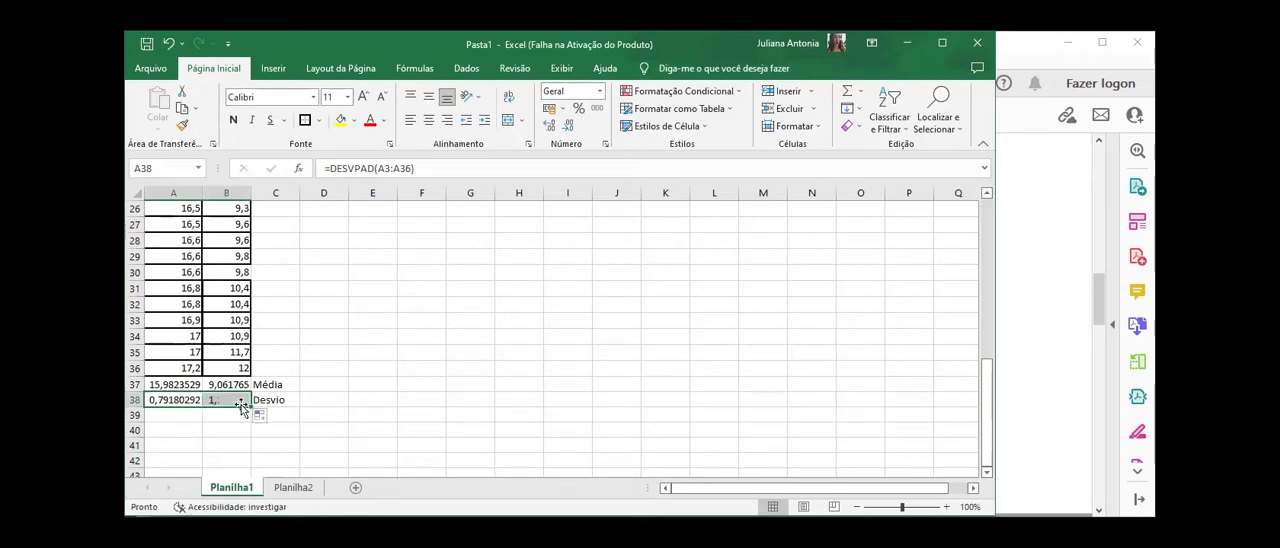
# Step: Check item 05 b in the PDF guide and enter the labels Mediana, Mínimo, Máximo, 1 Quartil and 3 Quartil in C39:C43 of the Excel workbook
pyautogui.click(311, 387)
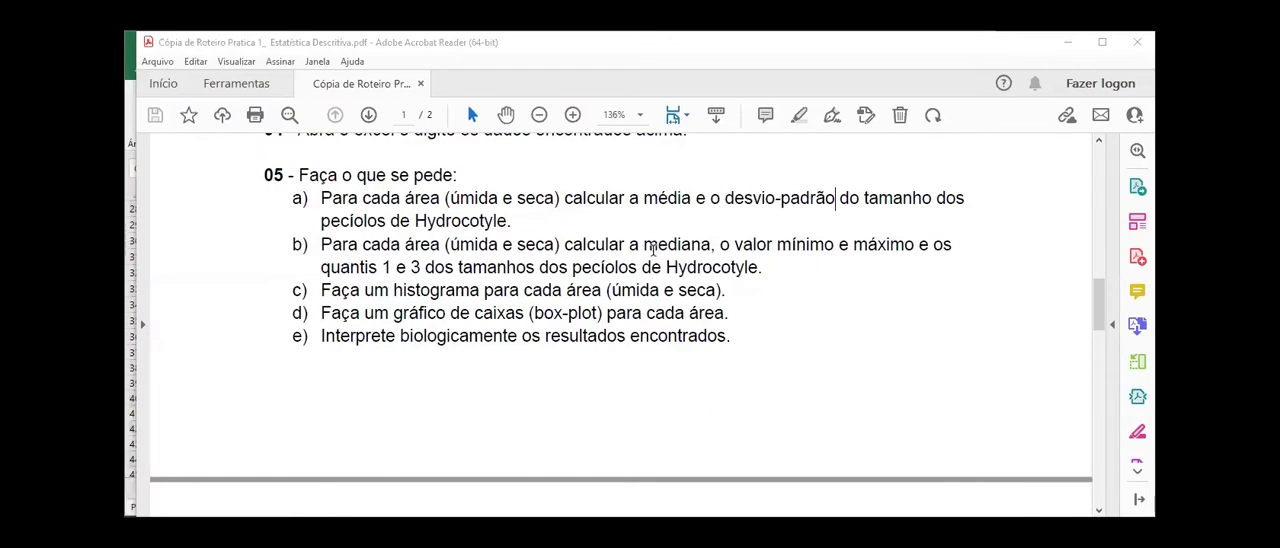
pyautogui.moveTo(637, 244); pyautogui.dragTo(448, 261)
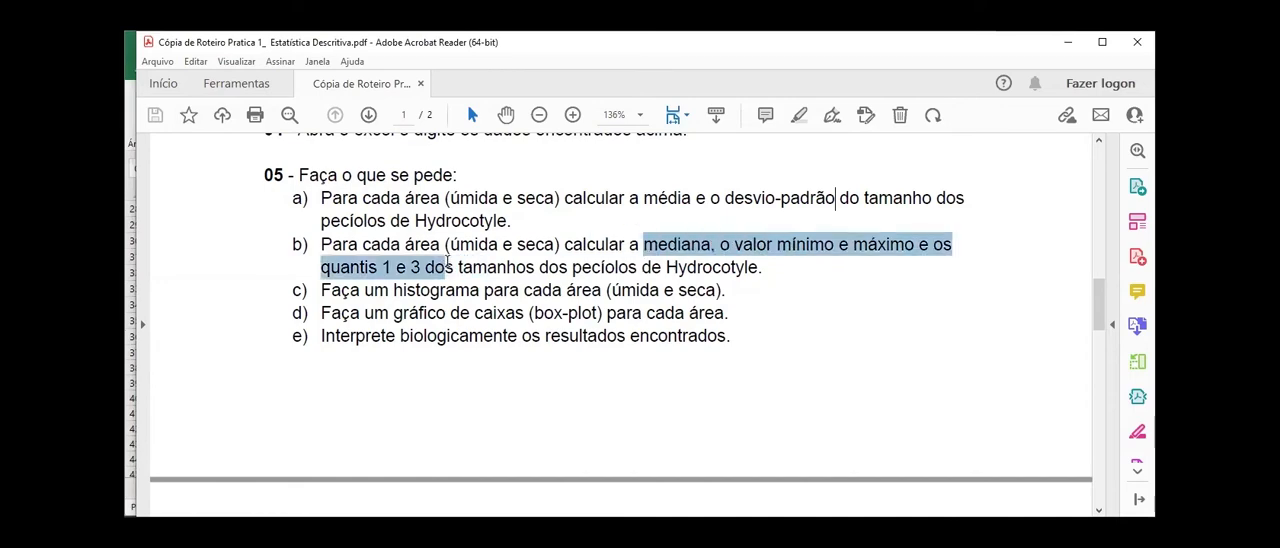
pyautogui.click(448, 261)
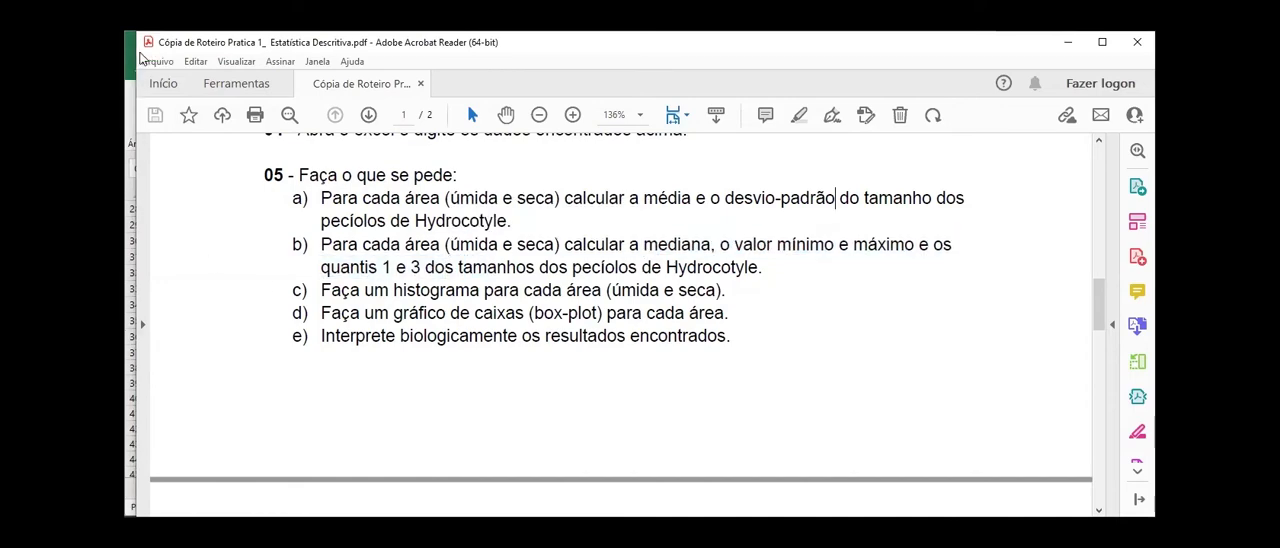
pyautogui.click(128, 60)
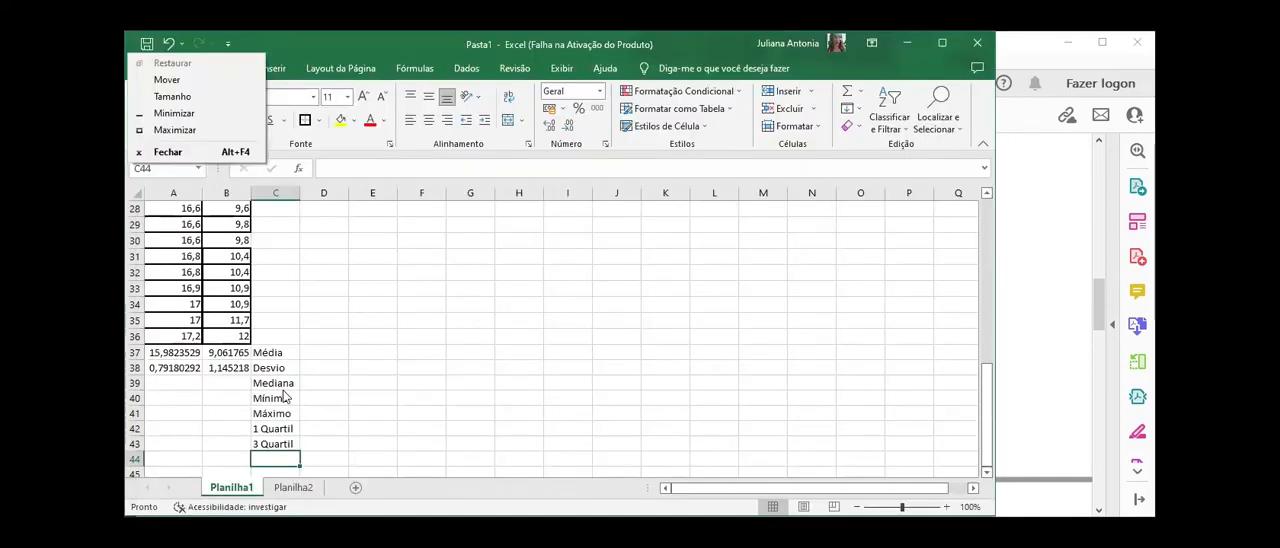
pyautogui.click(285, 395)
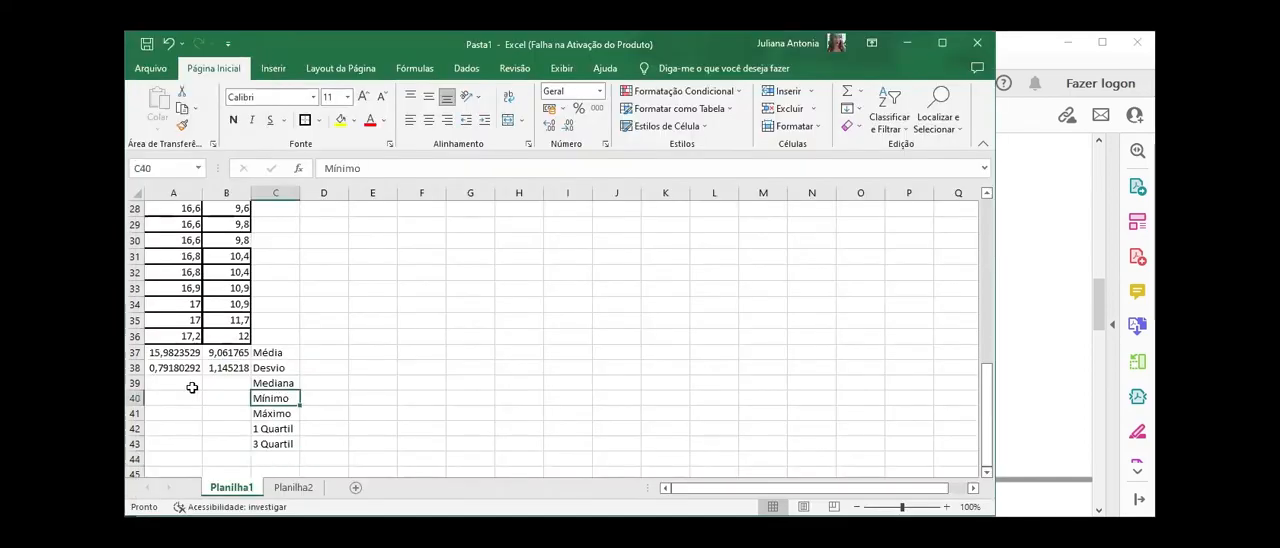
# Step: Calculate the median of the área úmida values A3:A36 in A39 with the MED function
pyautogui.click(178, 384)
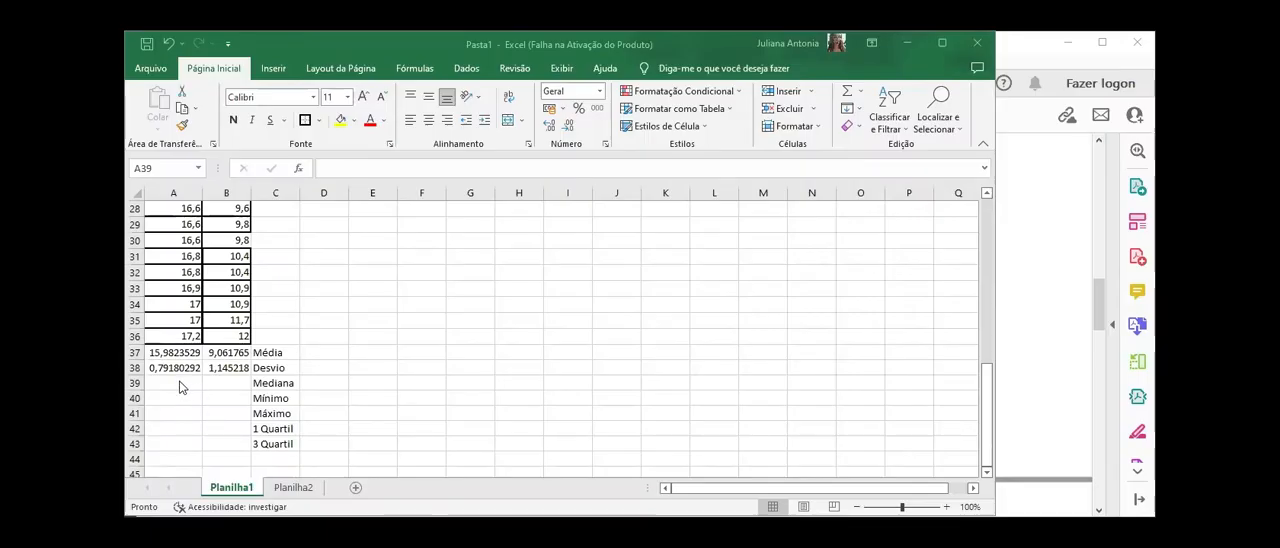
pyautogui.click(180, 381)
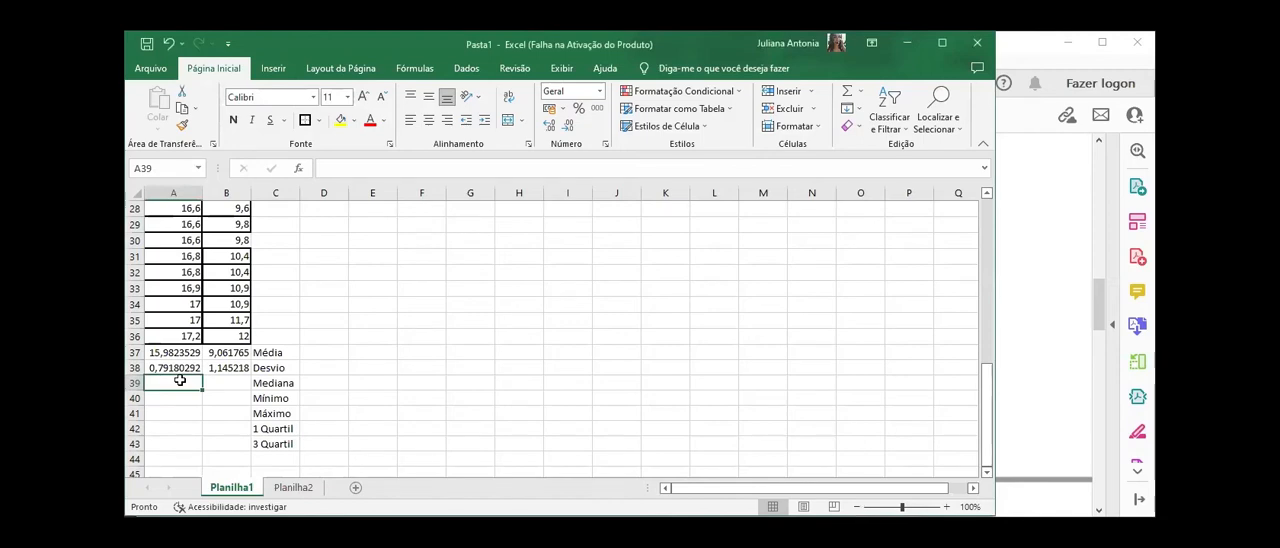
pyautogui.write('=')
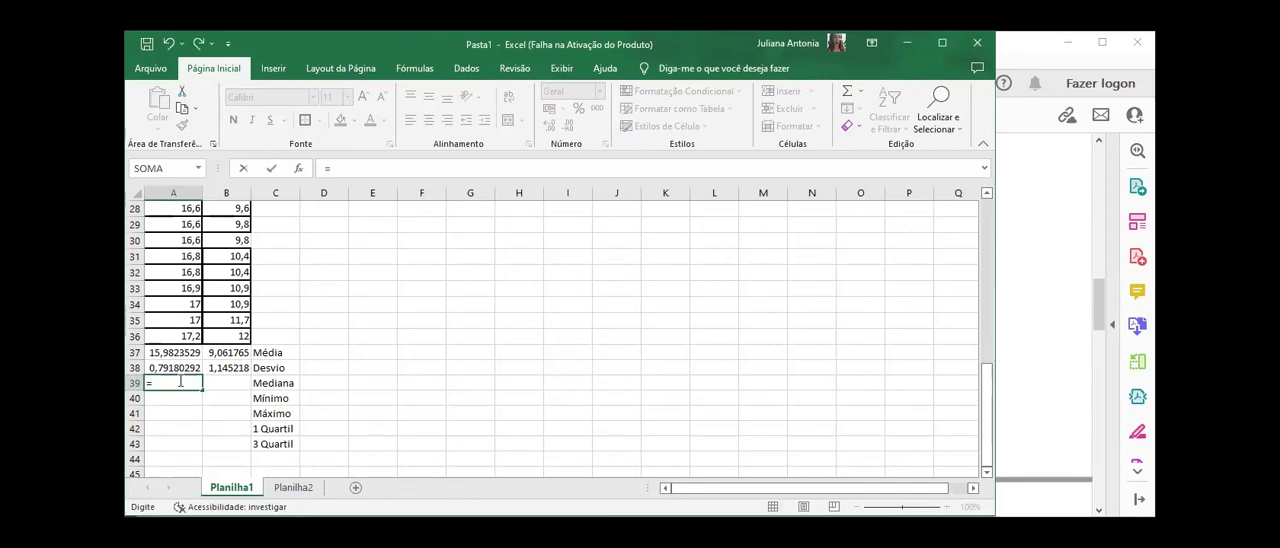
pyautogui.write('med')
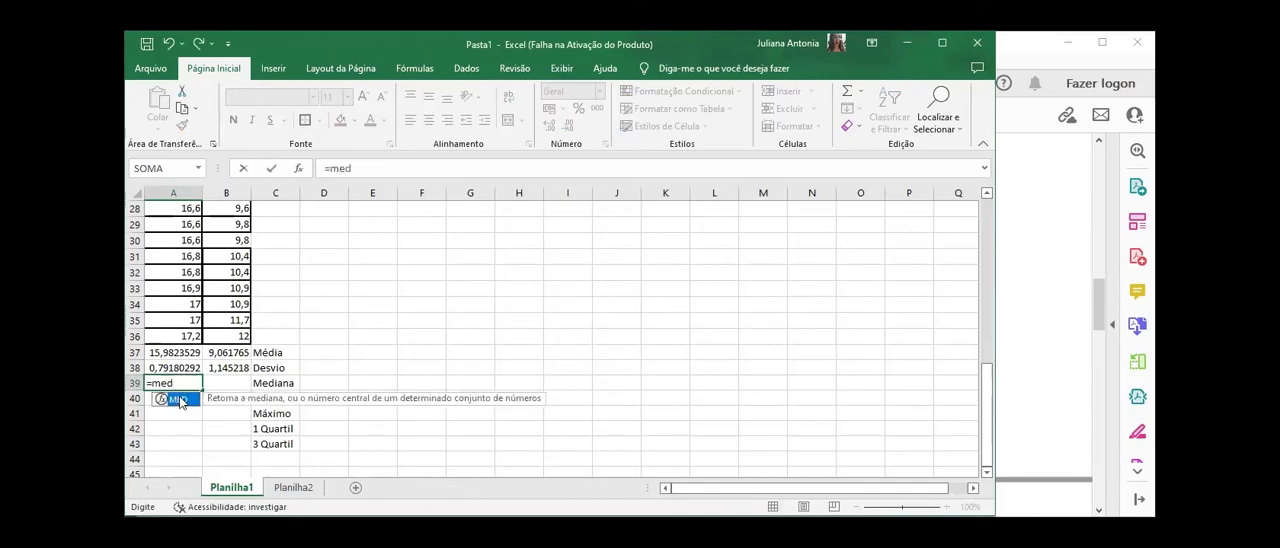
pyautogui.doubleClick(178, 399)
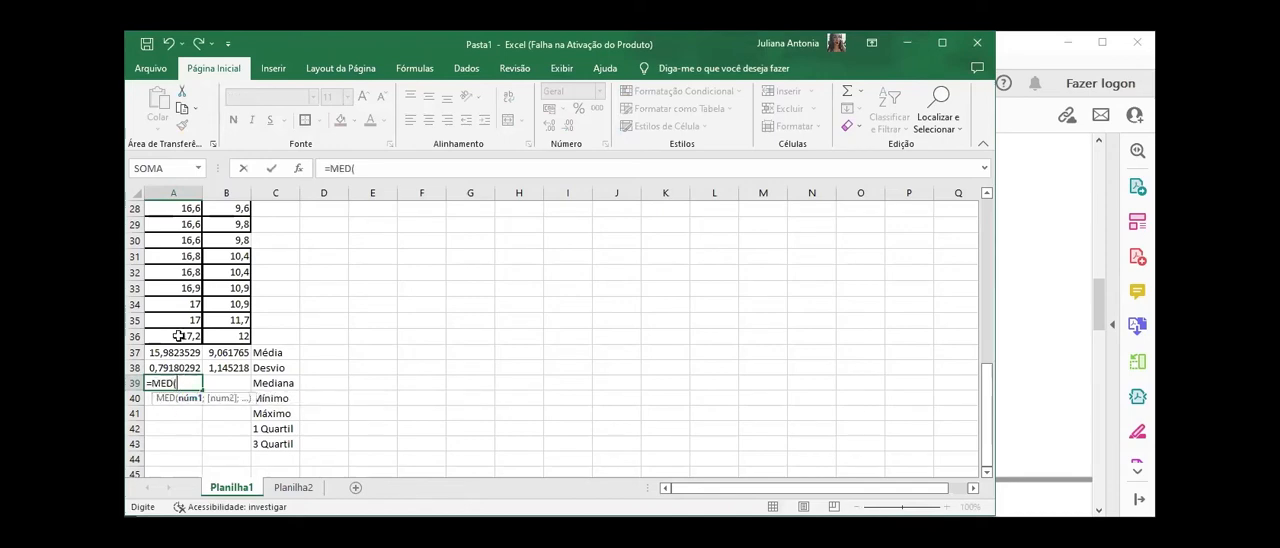
pyautogui.click(178, 337)
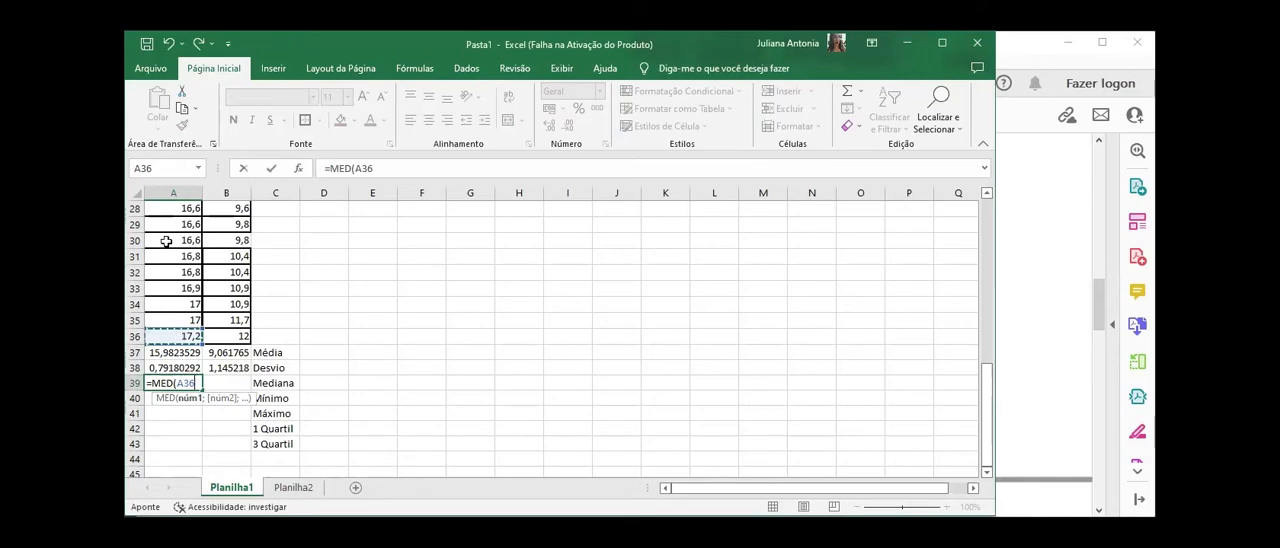
pyautogui.moveTo(178, 337); pyautogui.dragTo(166, 241)
pyautogui.press('Return')
# Step: Calculate the minimum of the área úmida values A3:A36 in A40 with the MÍNIMO function
pyautogui.scroll(-2, 182, 376)
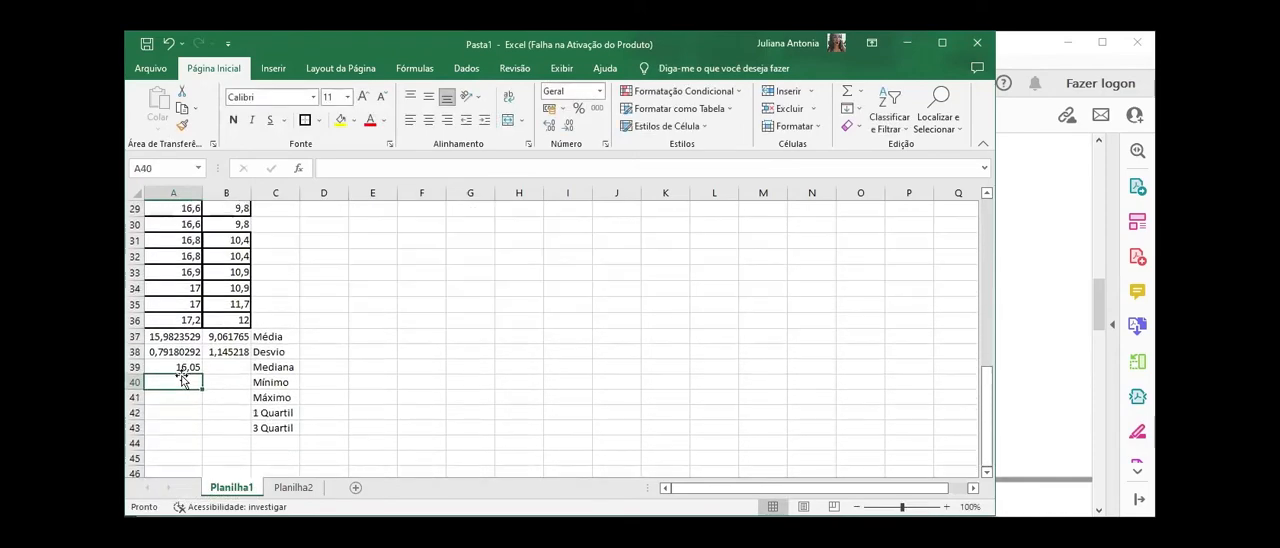
pyautogui.write('=')
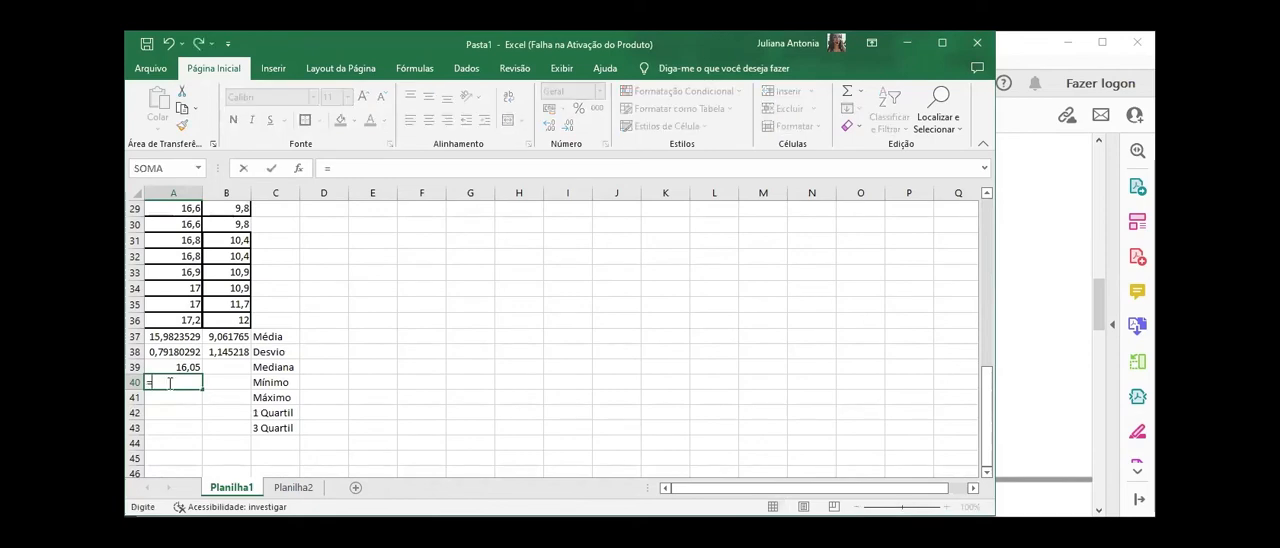
pyautogui.write('mí')
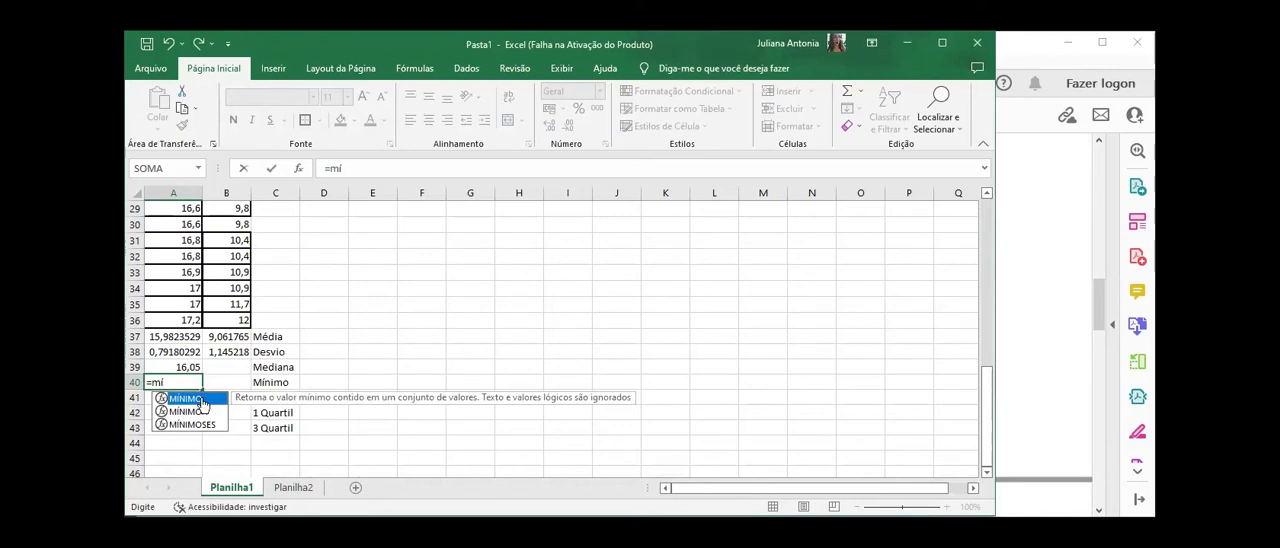
pyautogui.press('Tab')
pyautogui.click(185, 322)
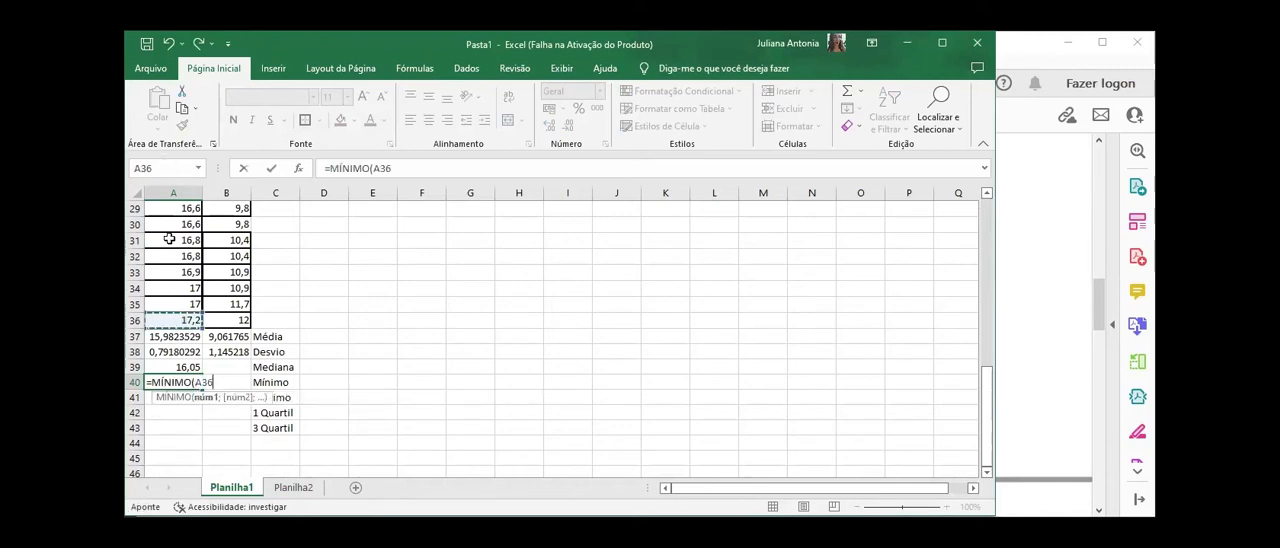
pyautogui.moveTo(185, 322); pyautogui.dragTo(169, 239)
pyautogui.press('Return')
# Step: Calculate the maximum of the área úmida values A3:A36 in A41 with the MÁXIMO function
pyautogui.scroll(-2, 176, 319)
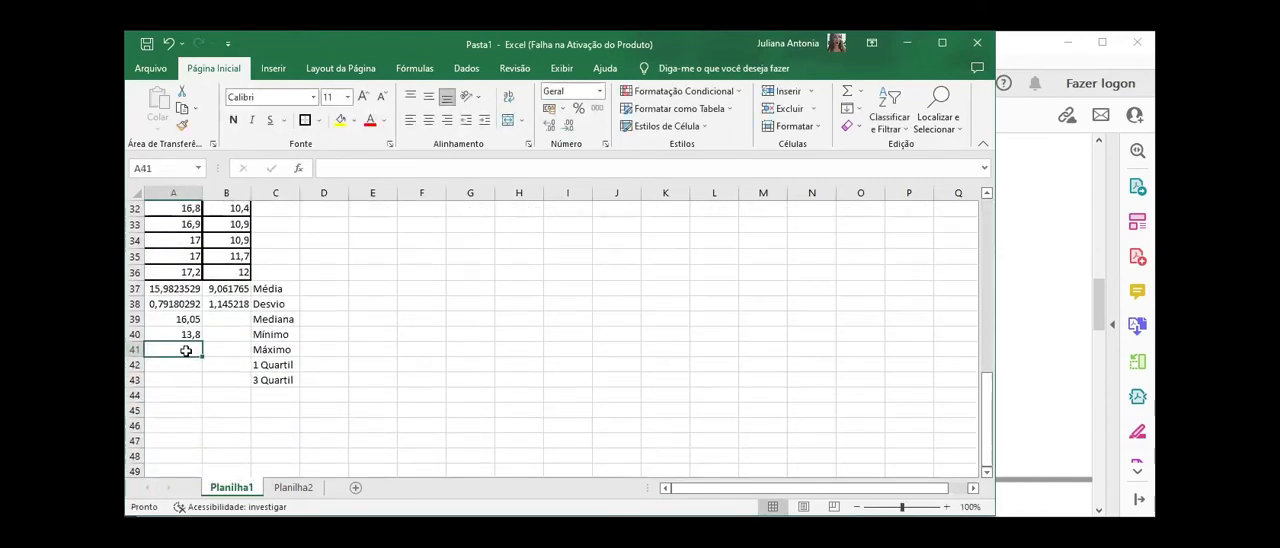
pyautogui.write('=máximo')
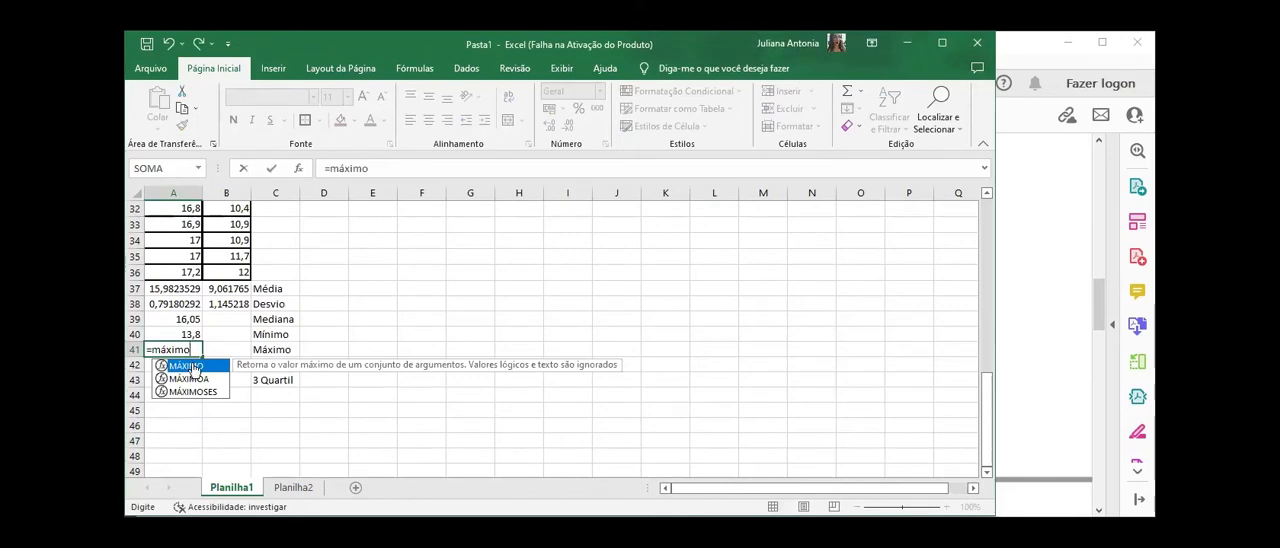
pyautogui.doubleClick(186, 365)
pyautogui.click(186, 270)
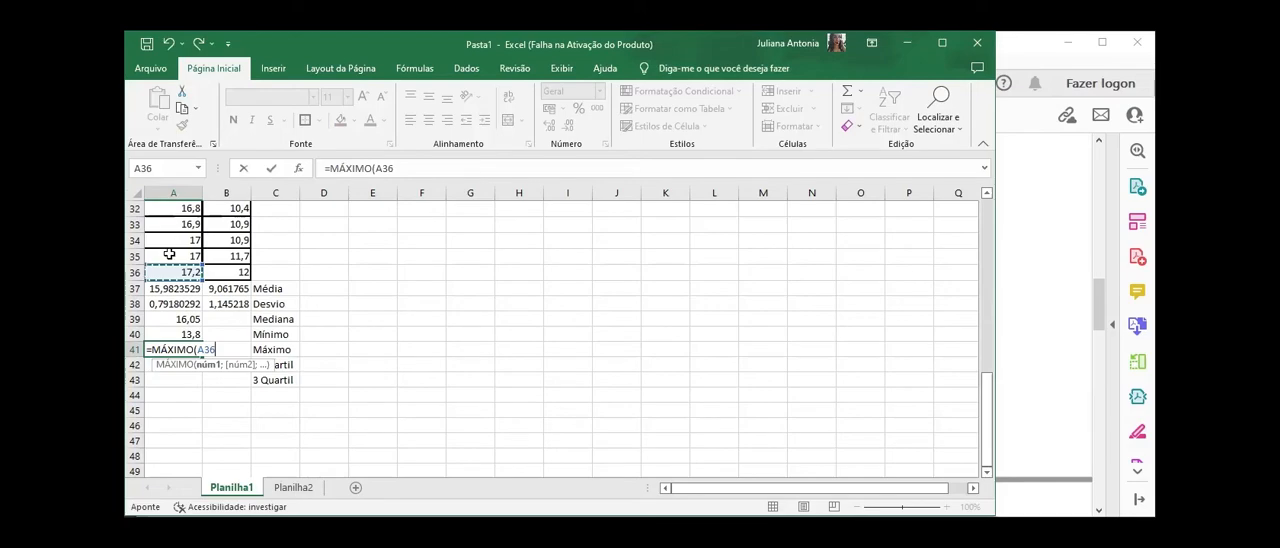
pyautogui.press('Return')
# Step: Calculate the first quartile of the área úmida values A3:A36 in A42 with the QUARTIL function, using quarto 1
pyautogui.scroll(-1, 171, 258)
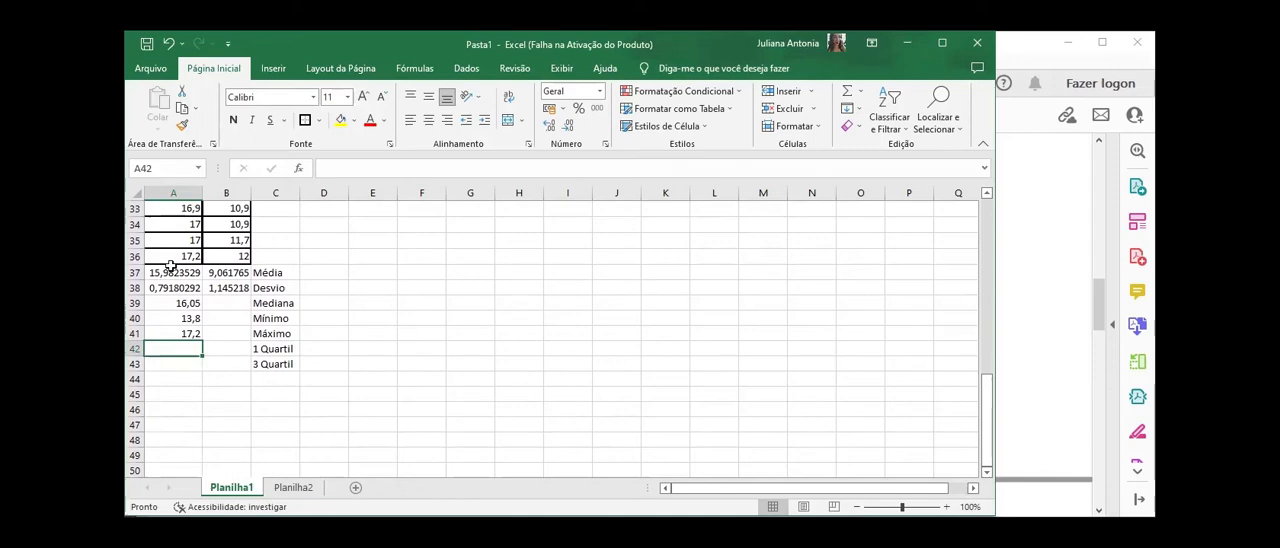
pyautogui.write('=')
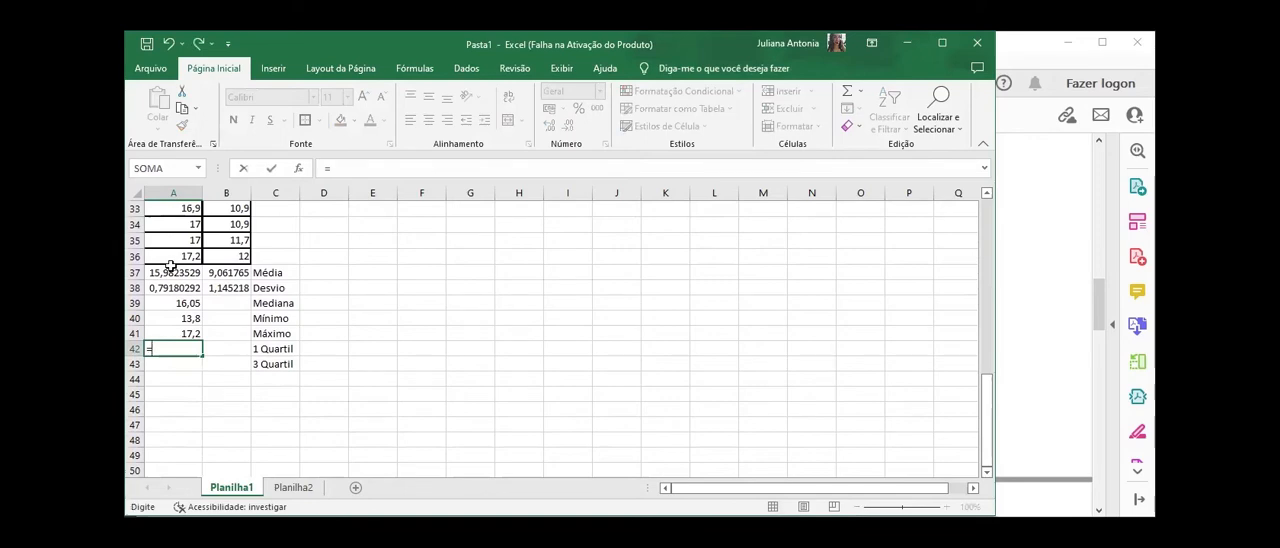
pyautogui.write('qua')
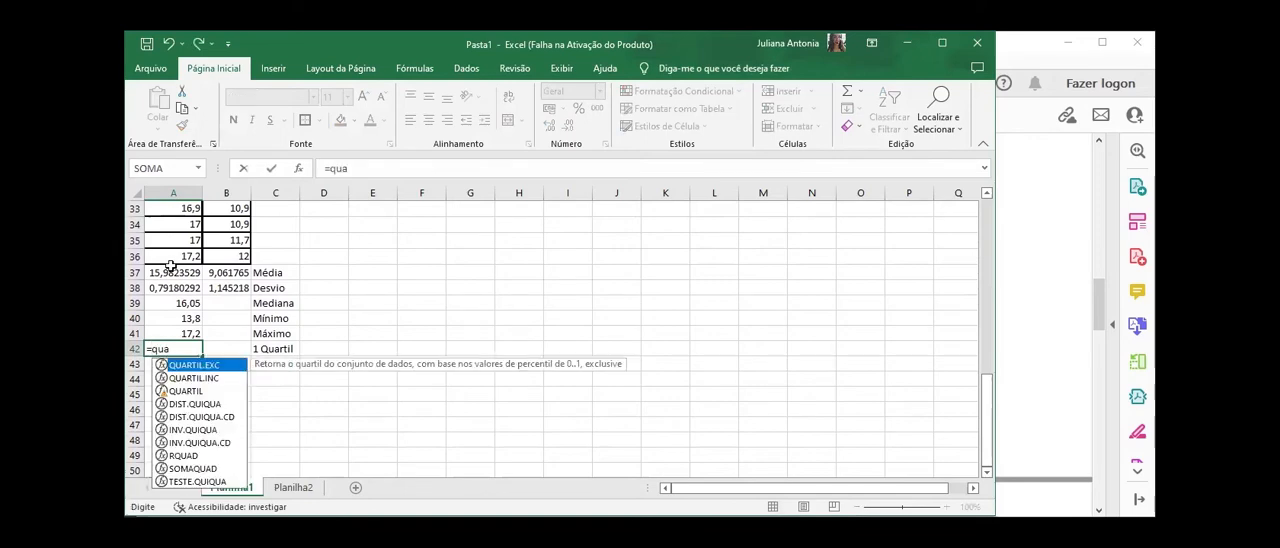
pyautogui.doubleClick(186, 392)
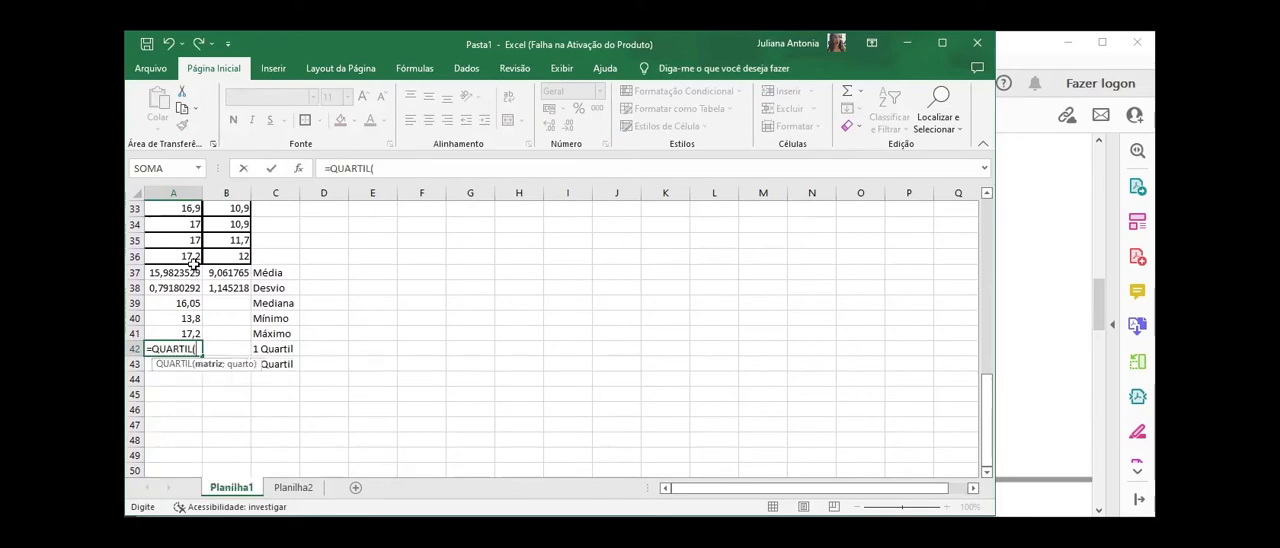
pyautogui.click(185, 256)
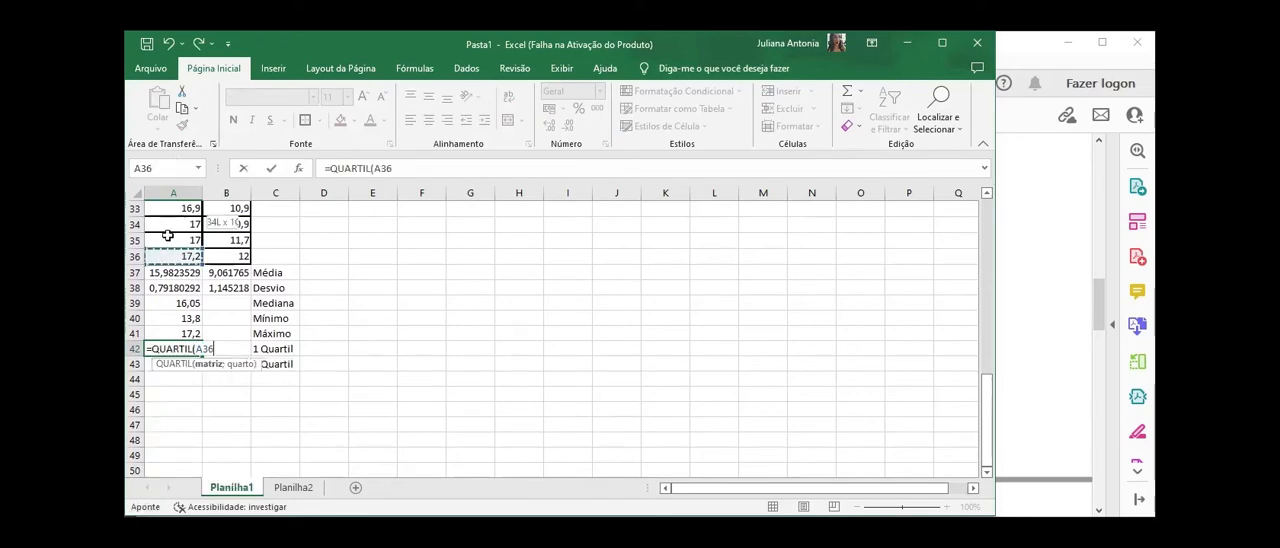
pyautogui.moveTo(172, 252); pyautogui.dragTo(184, 355)
pyautogui.scroll(-4, 184, 355)
pyautogui.scroll(-3, 184, 356)
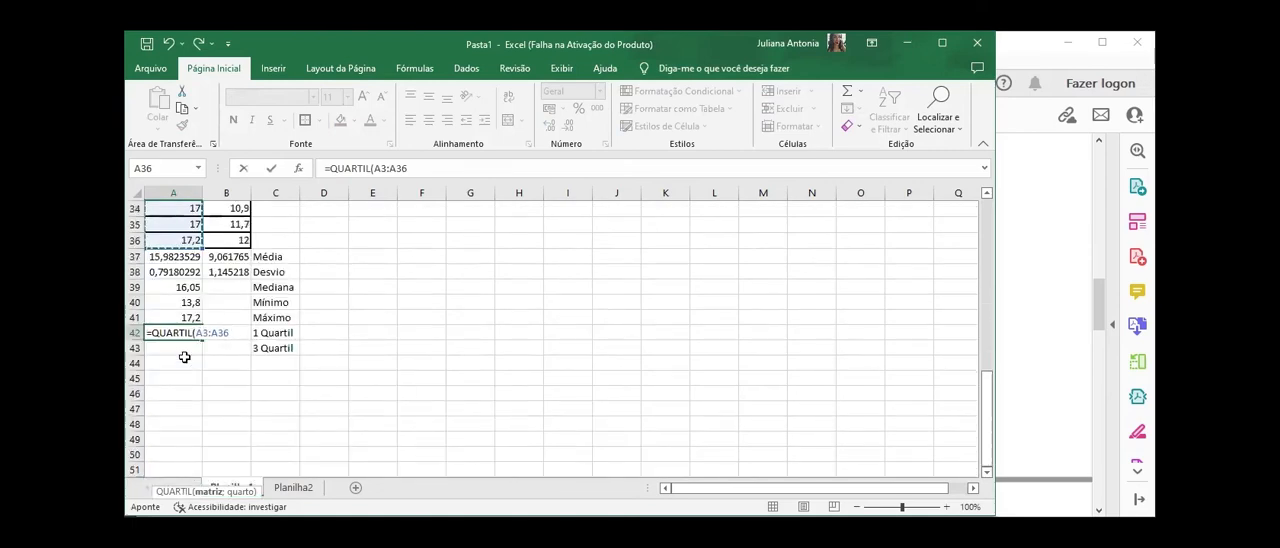
pyautogui.write(';')
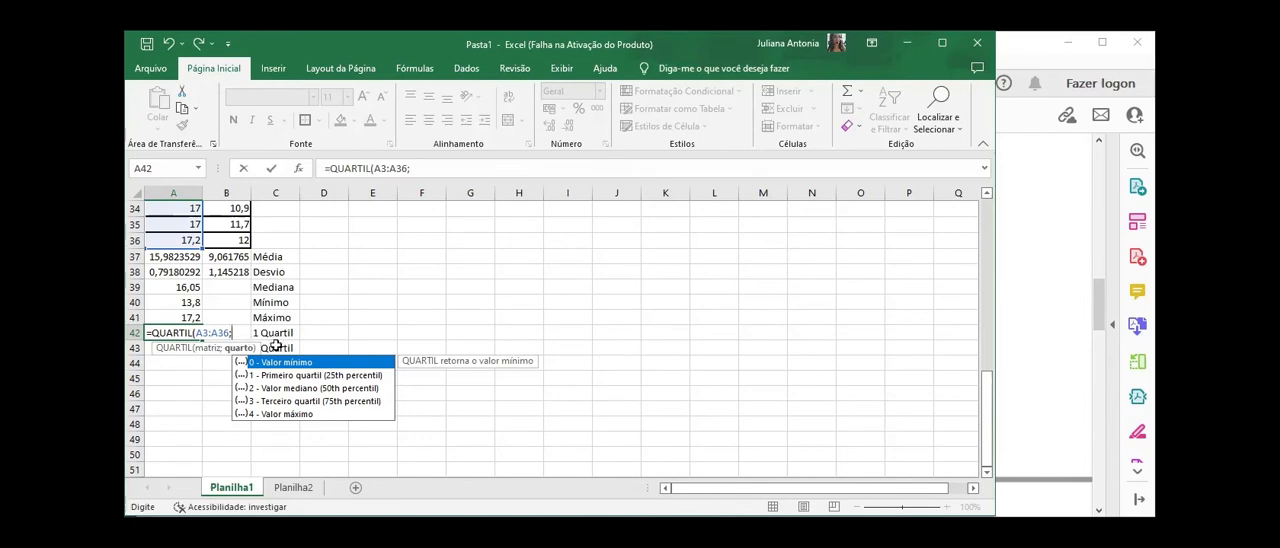
pyautogui.click(293, 379)
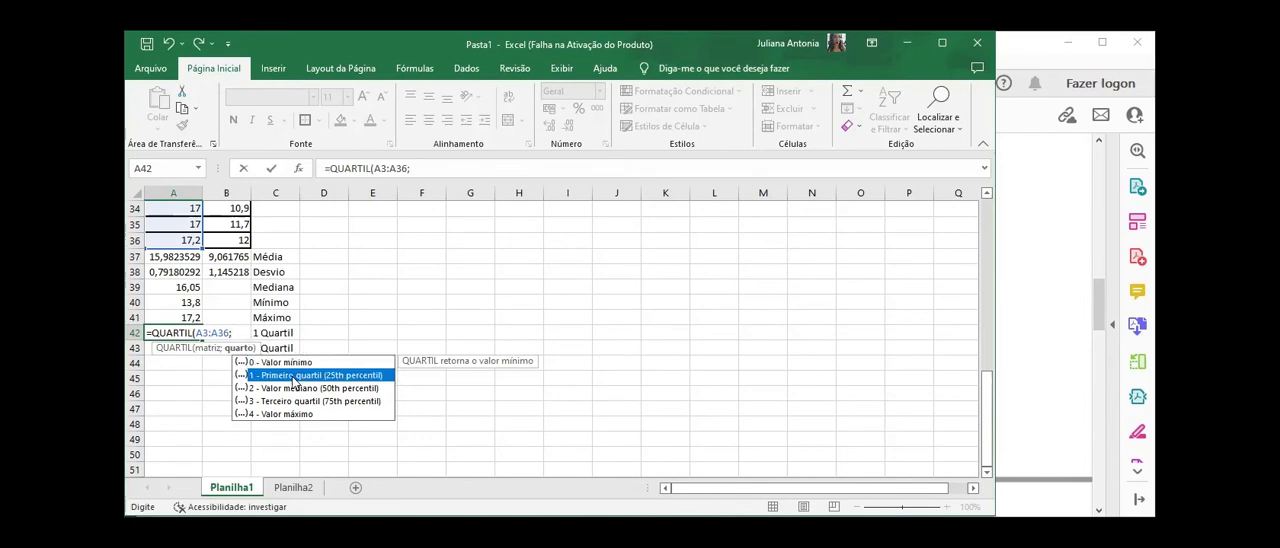
pyautogui.doubleClick(293, 378)
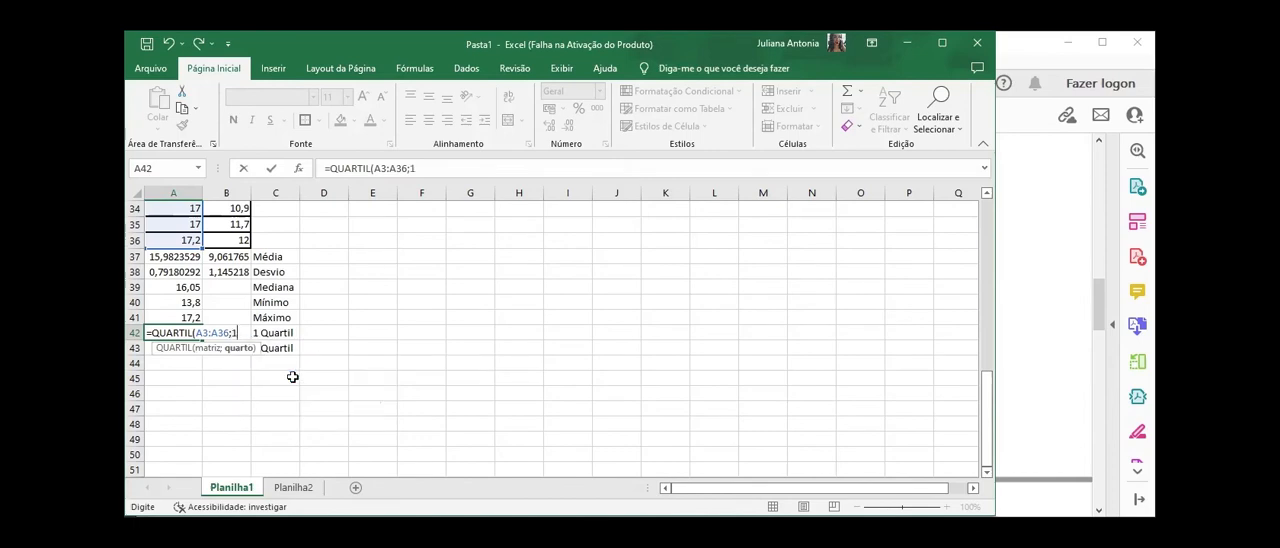
pyautogui.write(')')
pyautogui.press('Return')
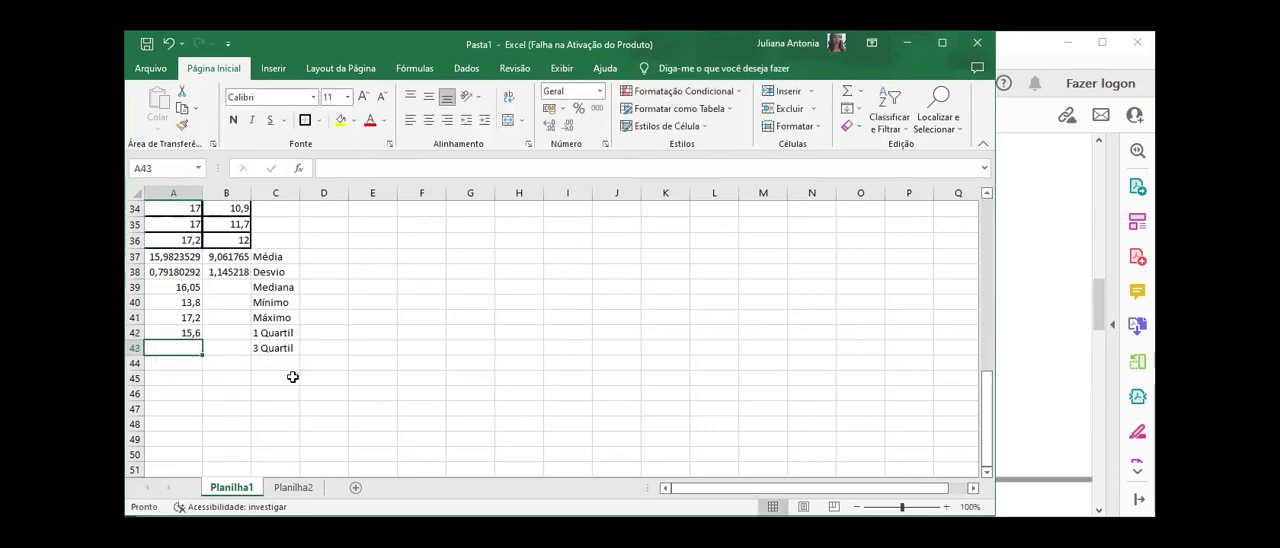
# Step: Calculate the third quartile of the área úmida values A3:A36 in A43 with the QUARTIL function, using quarto 3
pyautogui.write('=')
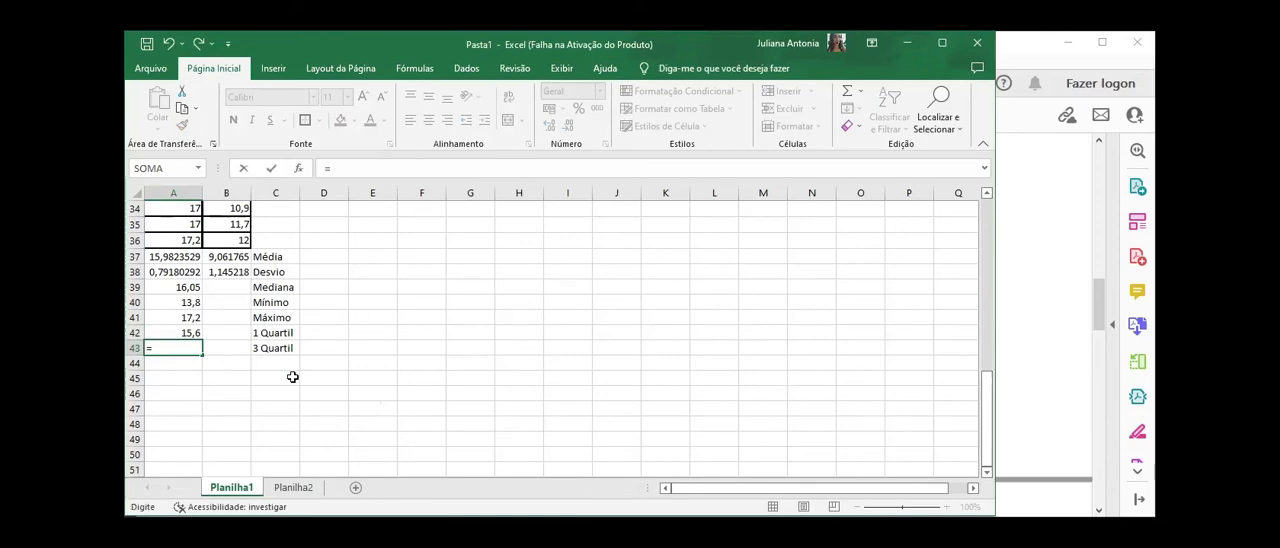
pyautogui.write('quartil(')
pyautogui.click(185, 241)
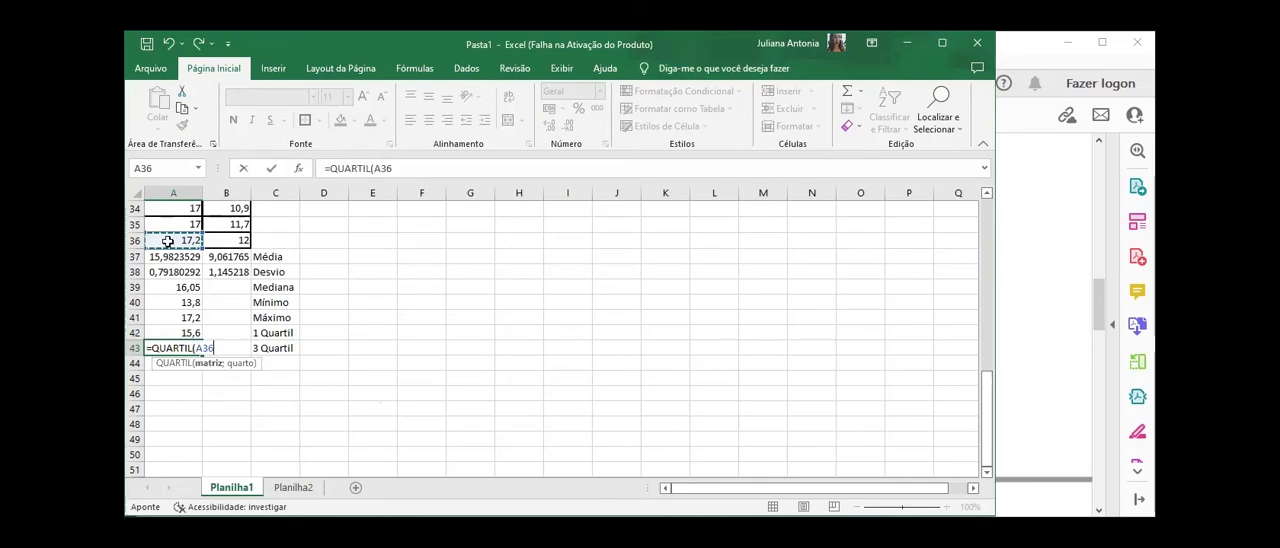
pyautogui.hotkey('ctrl', 'shift', 'Up')
pyautogui.scroll(-10, 182, 368)
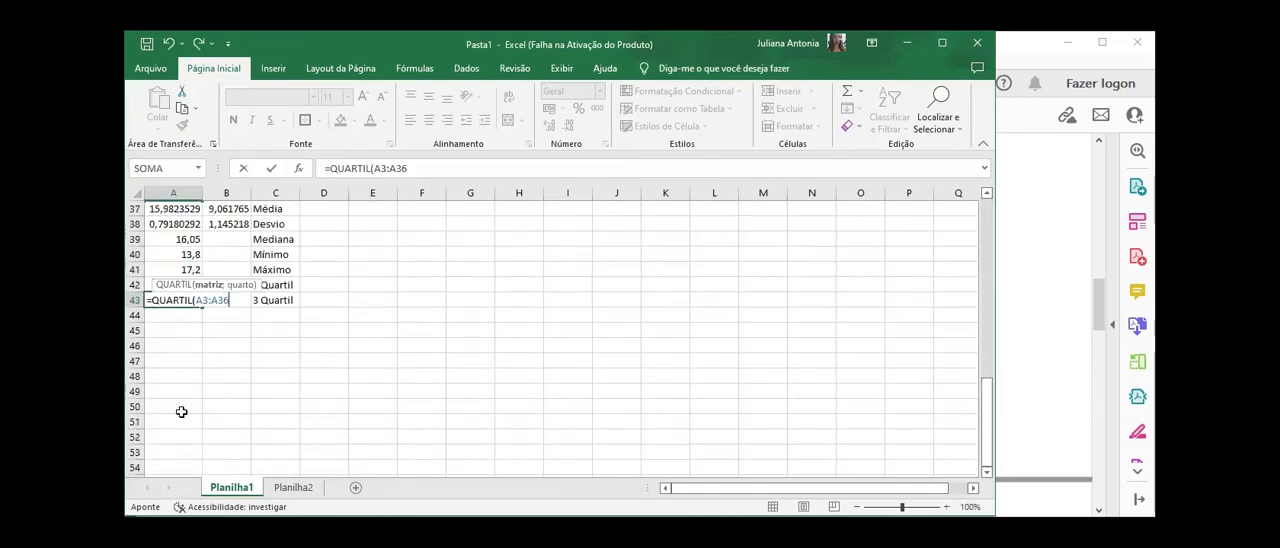
pyautogui.write(';')
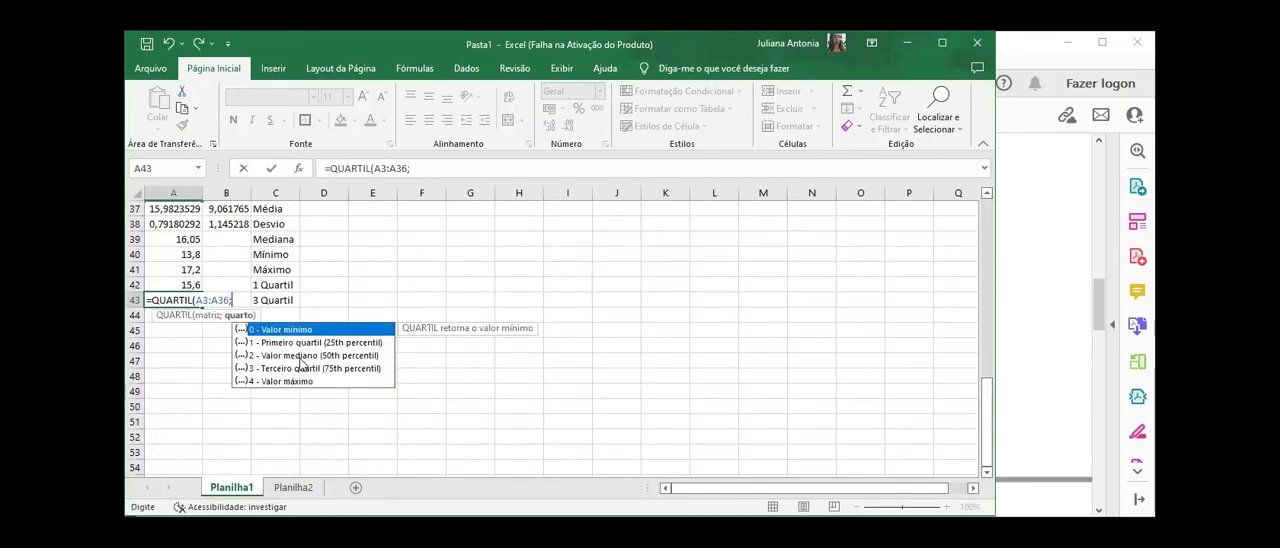
pyautogui.click(303, 368)
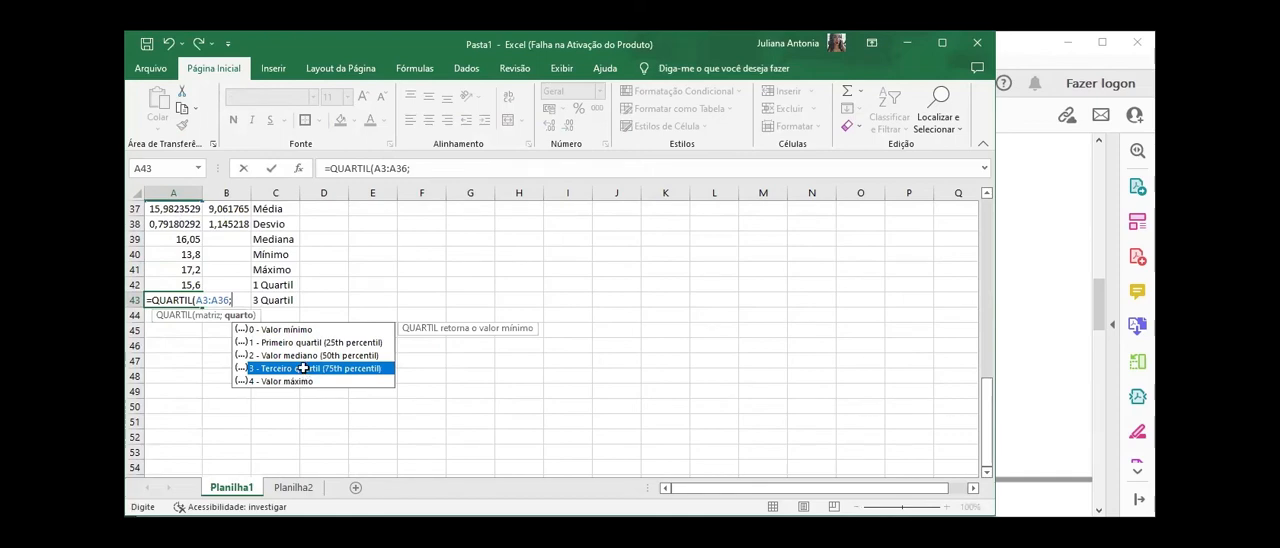
pyautogui.doubleClick(303, 368)
pyautogui.press('Return')
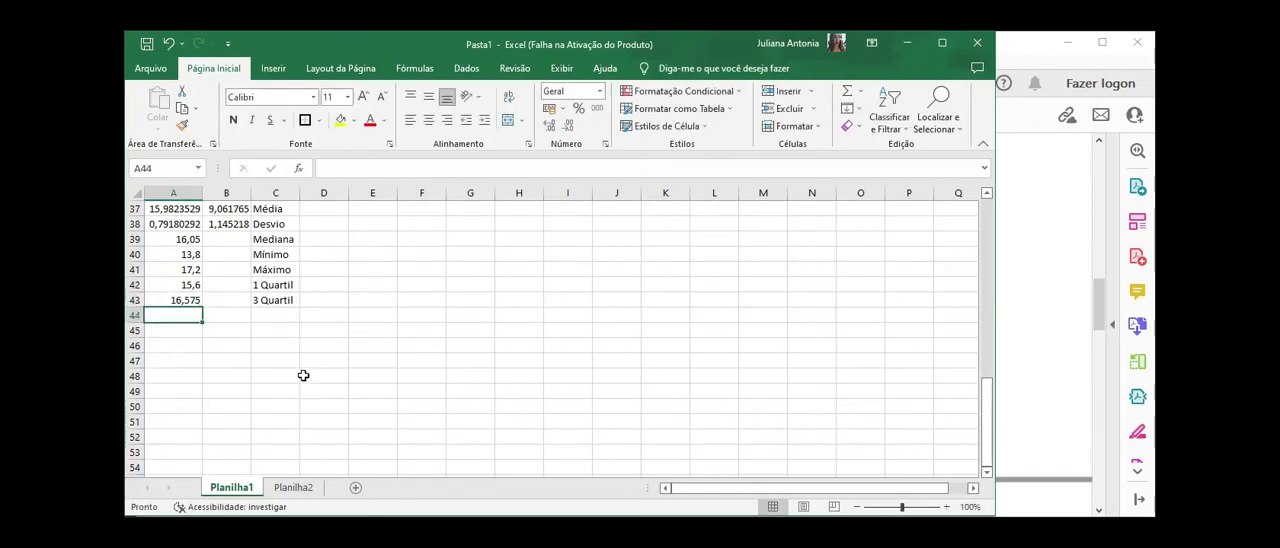
# Step: Fill the median, minimum, maximum and quartile formulas from A39:A43 across to B39:B43 for the área seca values
pyautogui.scroll(1, 303, 368)
pyautogui.click(188, 256)
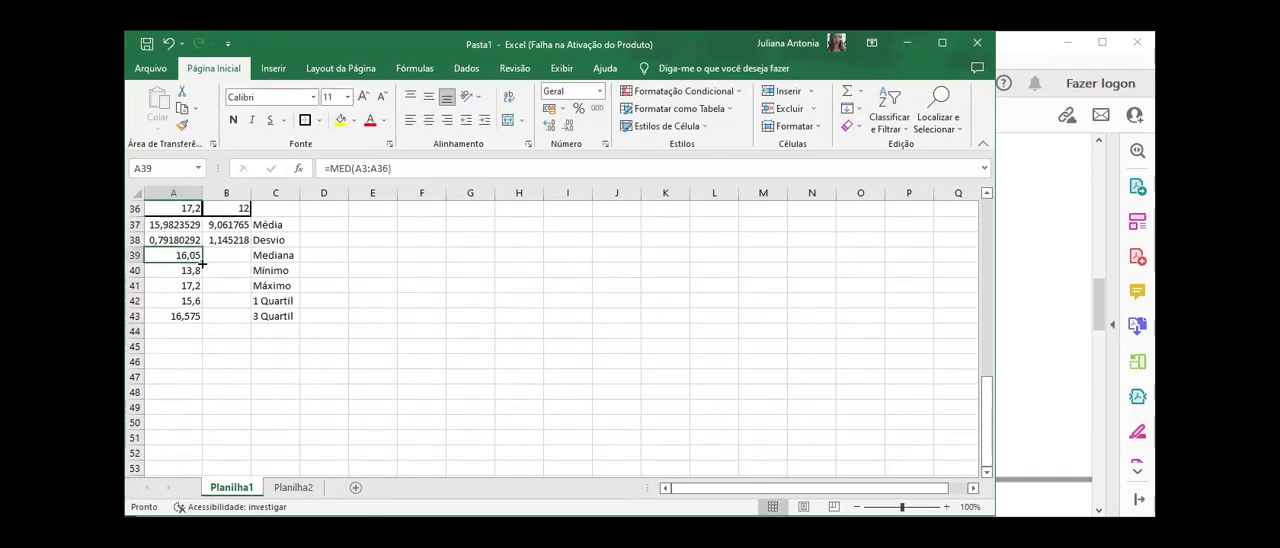
pyautogui.moveTo(203, 263); pyautogui.dragTo(237, 256)
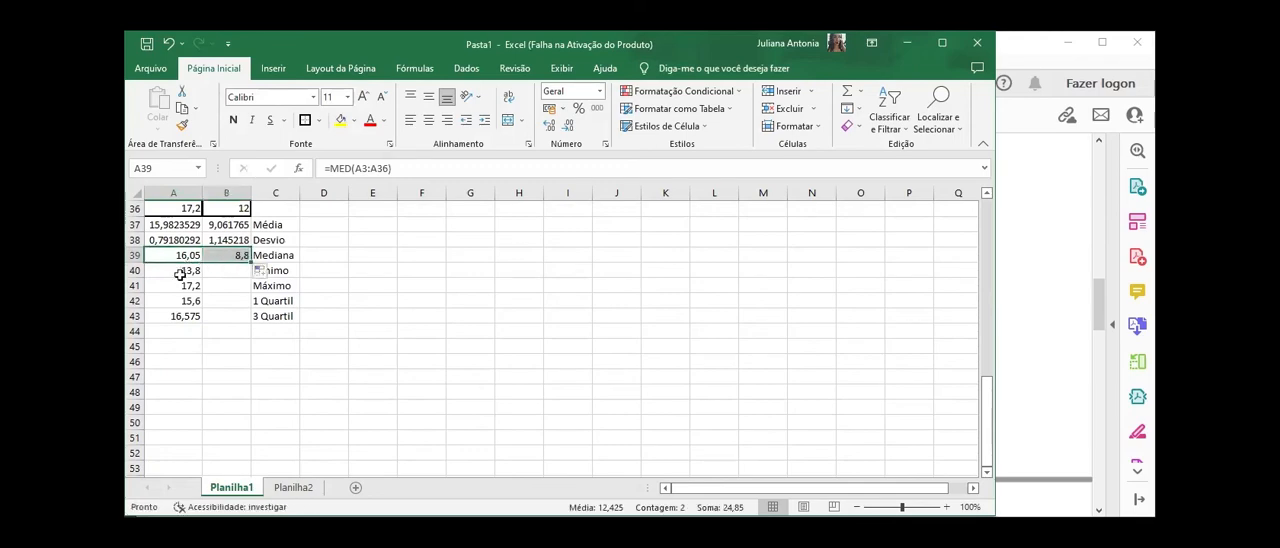
pyautogui.click(183, 271)
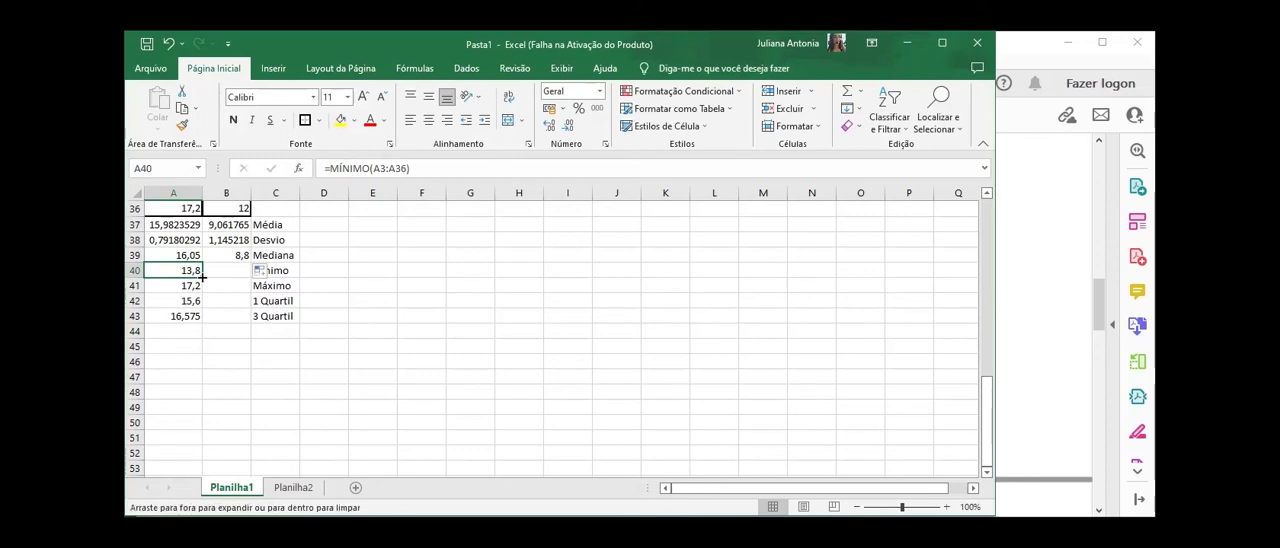
pyautogui.moveTo(203, 277); pyautogui.dragTo(238, 313)
pyautogui.click(193, 286)
pyautogui.click(191, 301)
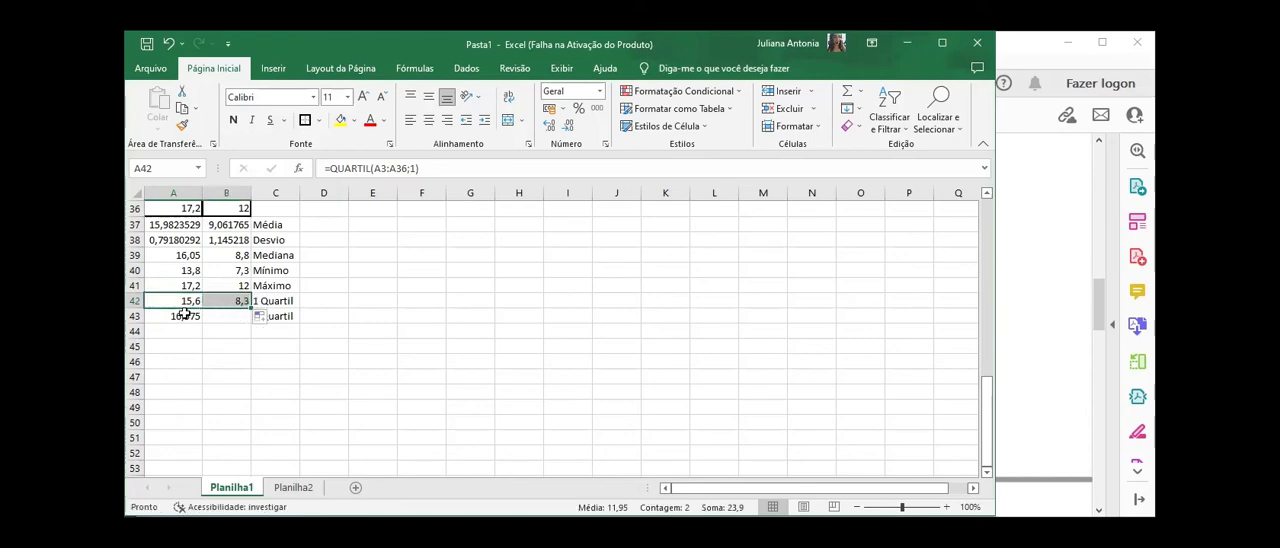
pyautogui.click(185, 315)
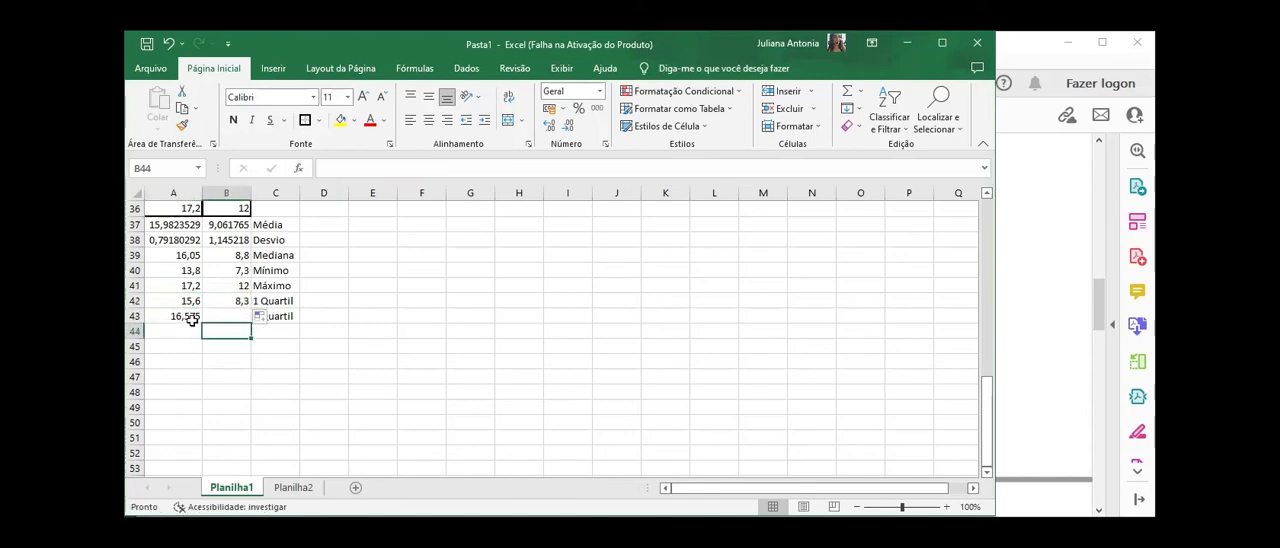
pyautogui.moveTo(204, 322); pyautogui.dragTo(233, 318)
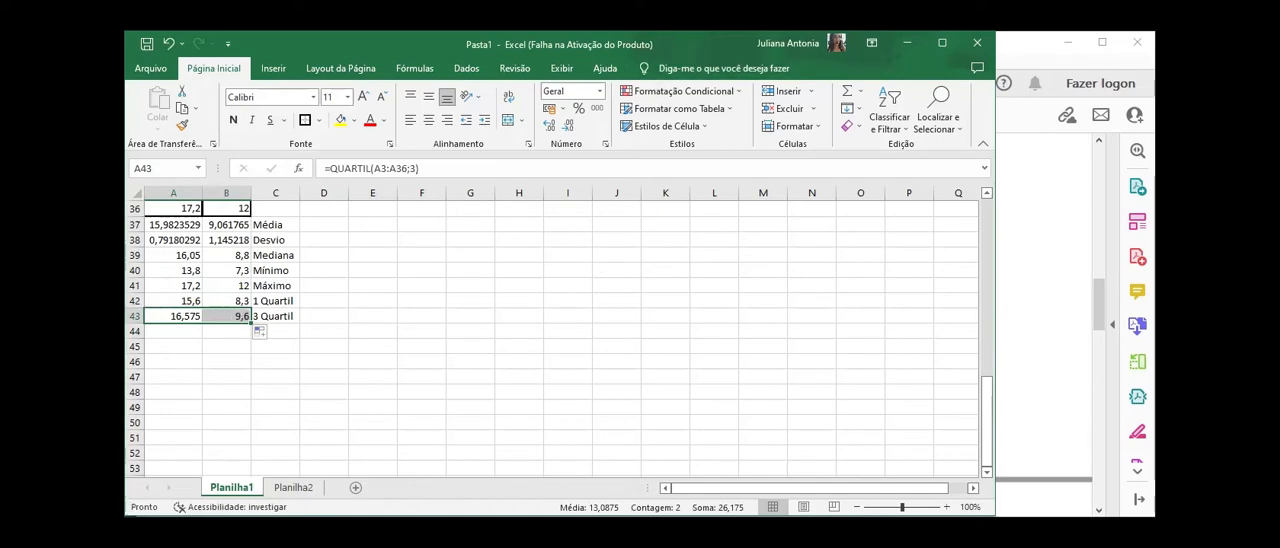
# Step: Check item 05 c in the PDF guide and return to the área úmida values in the Excel workbook
pyautogui.hotkey('alt', 'Tab')
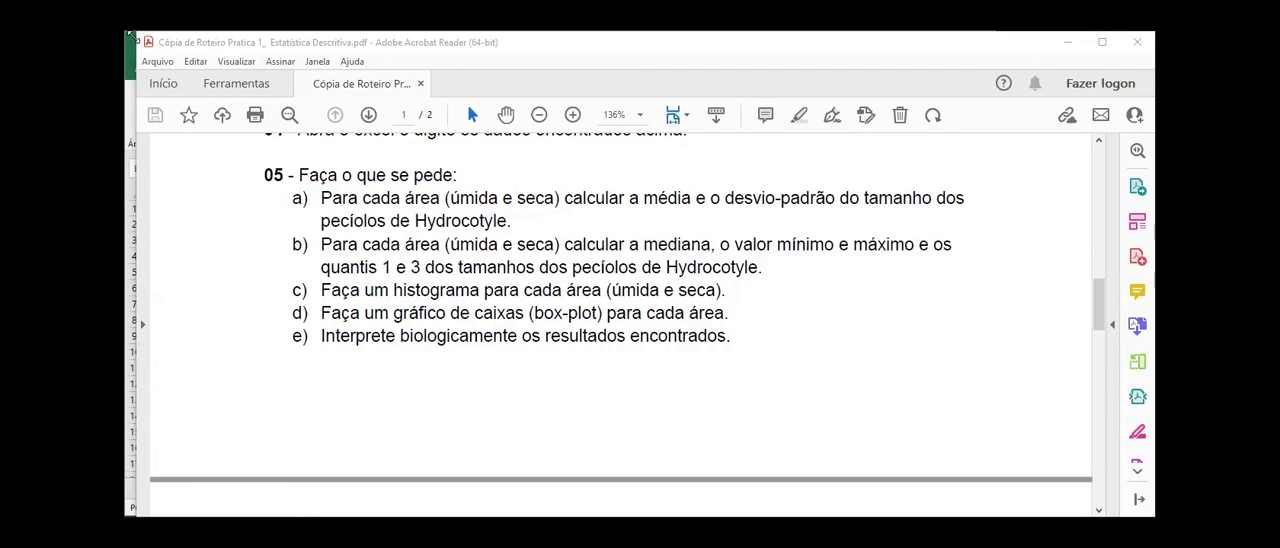
pyautogui.click(130, 66)
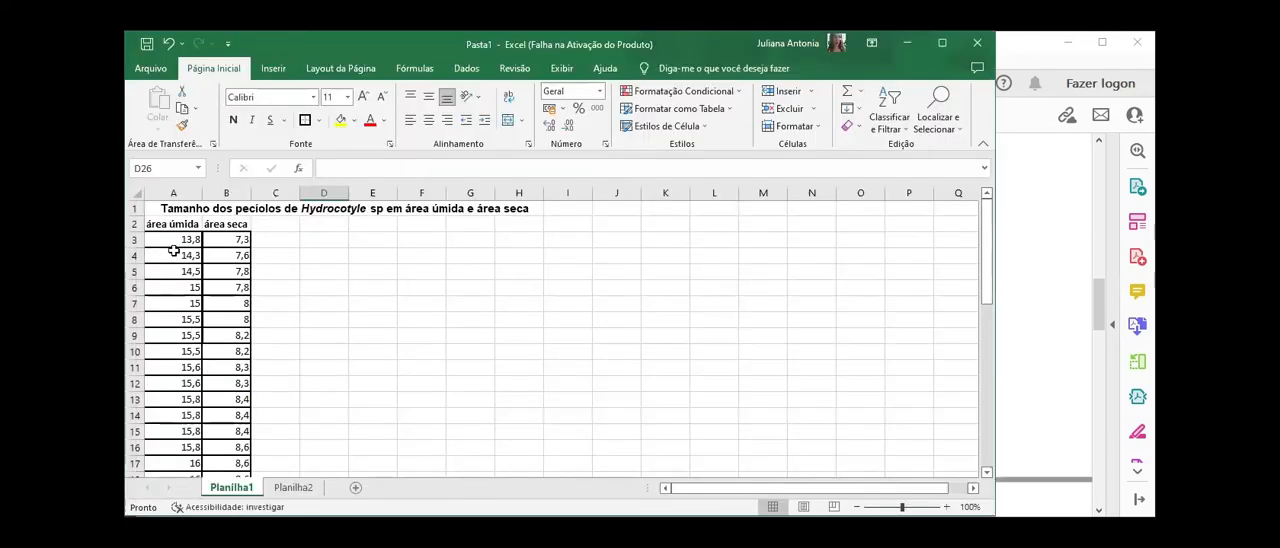
pyautogui.click(182, 243)
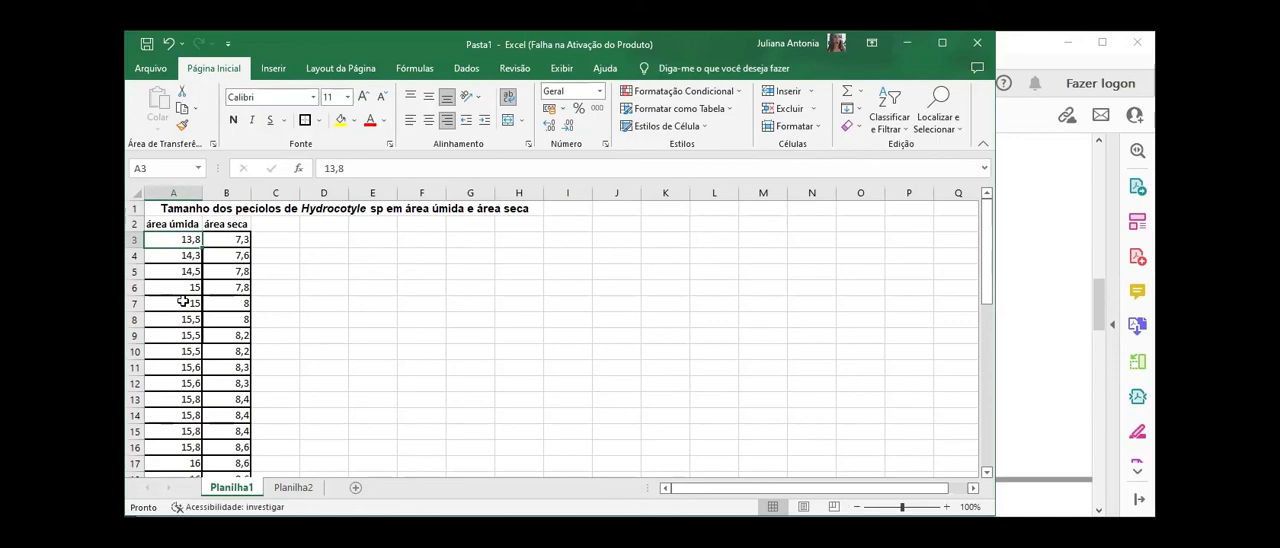
pyautogui.click(183, 276)
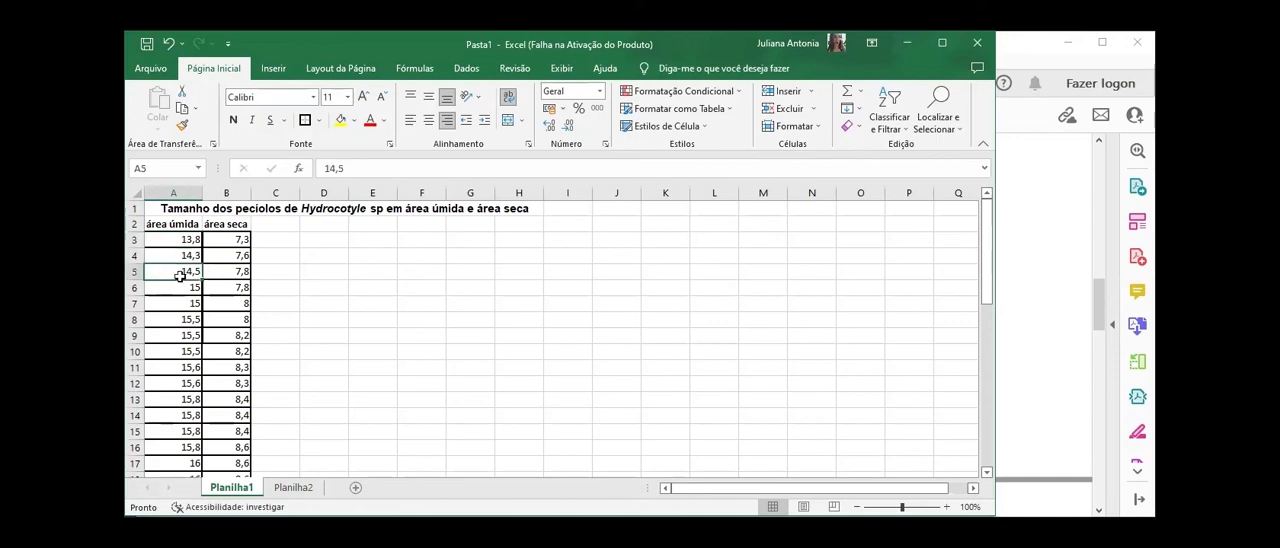
pyautogui.scroll(-3, 183, 278)
pyautogui.scroll(3, 183, 281)
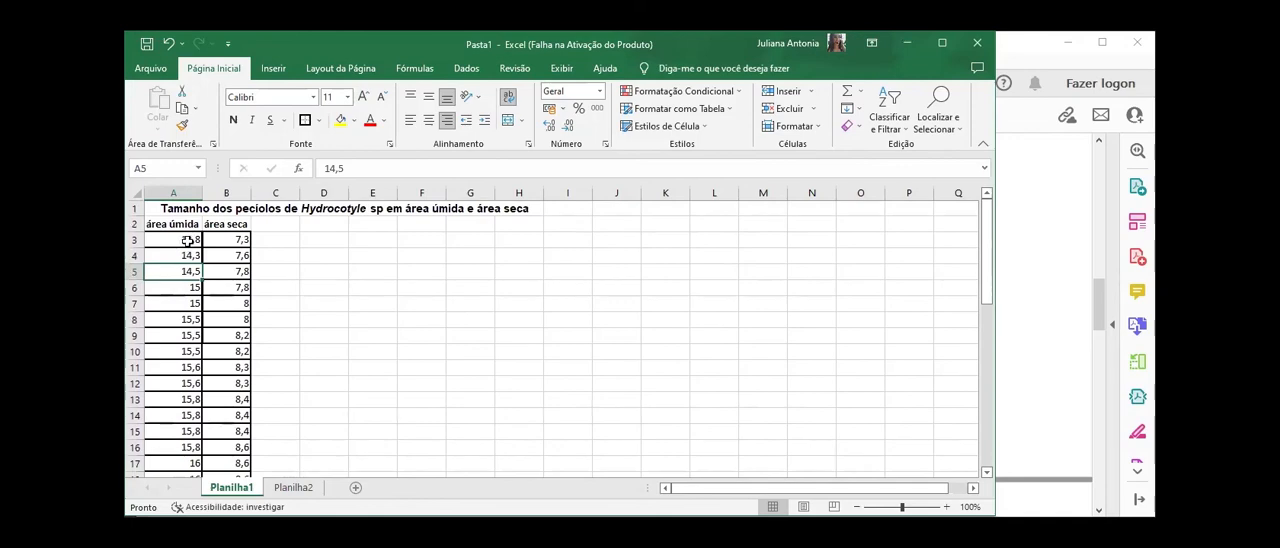
# Step: Insert a Histograma chart of the área úmida values A3:A36
pyautogui.moveTo(186, 241); pyautogui.dragTo(185, 452)
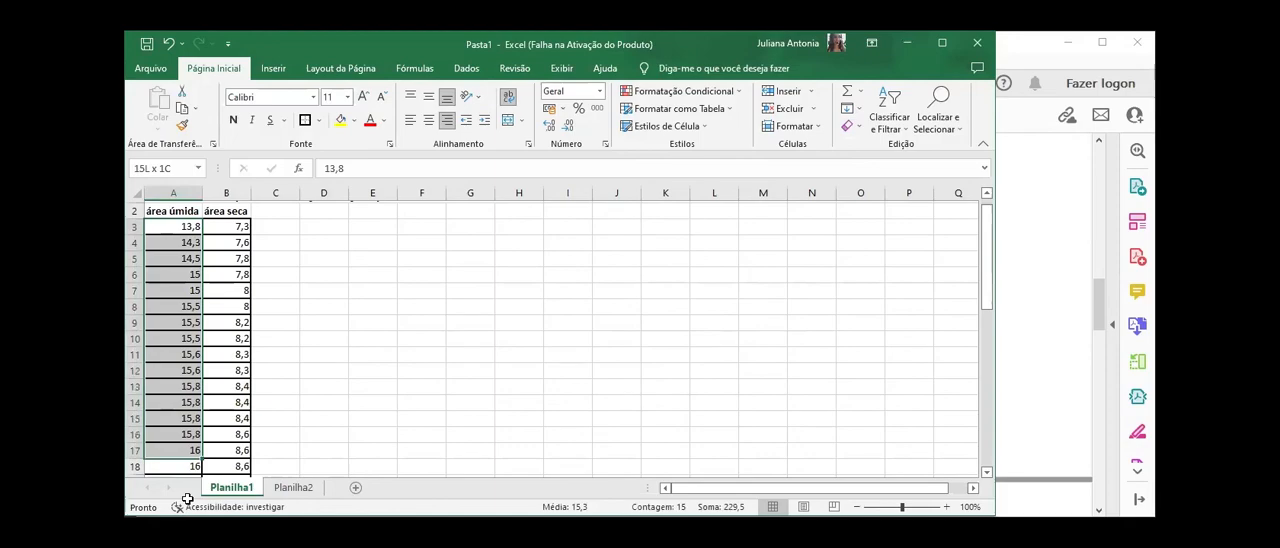
pyautogui.hotkey('ctrl', 'shift', 'Down')
pyautogui.click(273, 68)
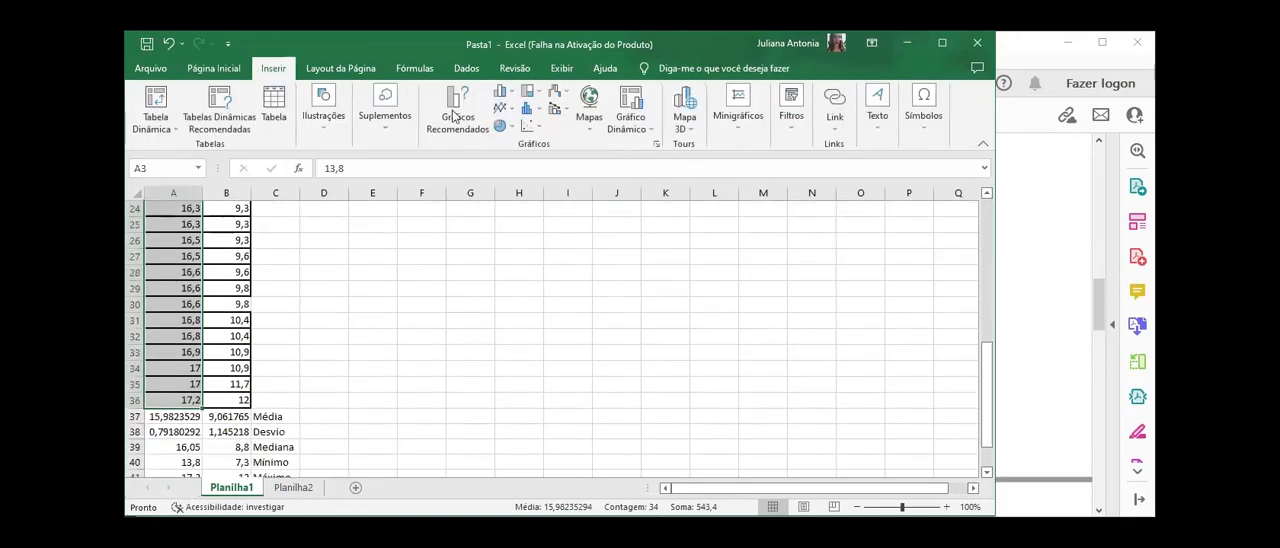
pyautogui.click(500, 91)
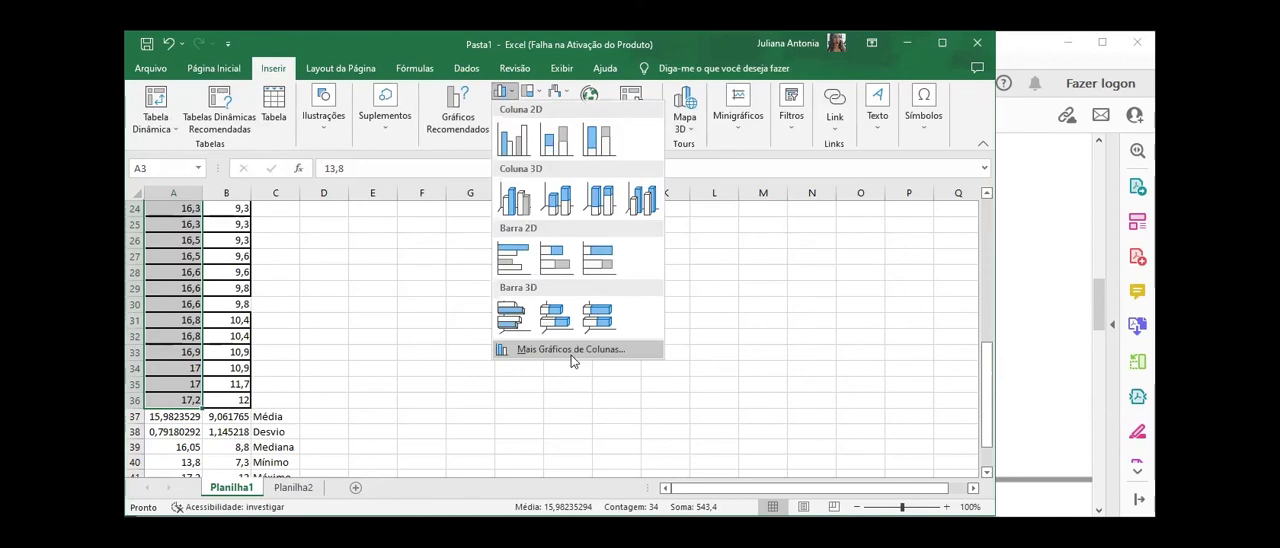
pyautogui.click(571, 352)
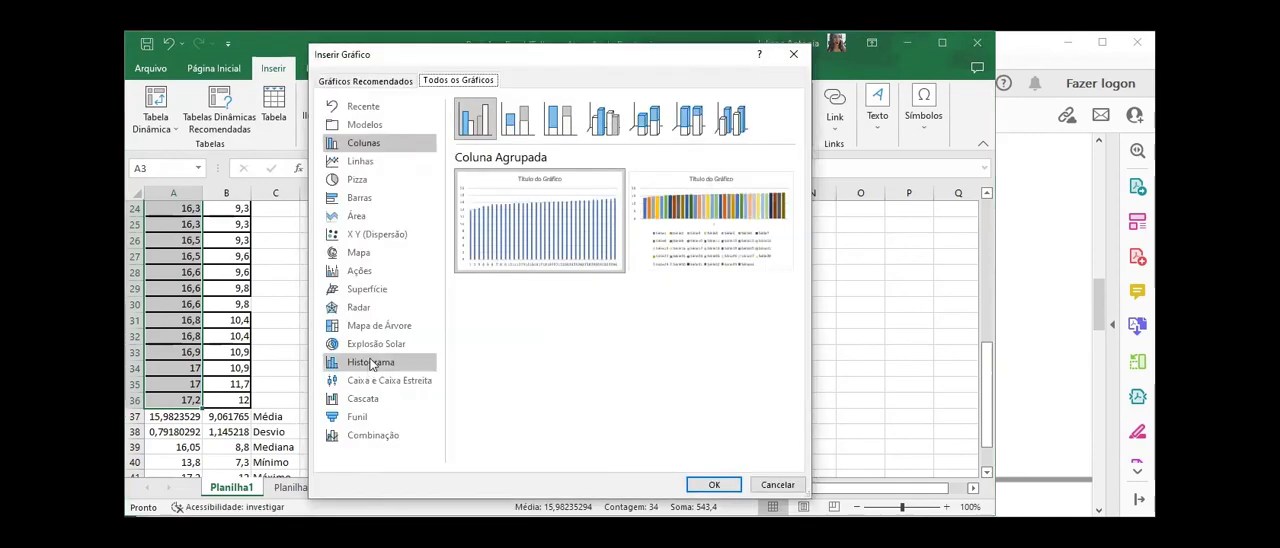
pyautogui.click(371, 364)
pyautogui.moveTo(582, 228)
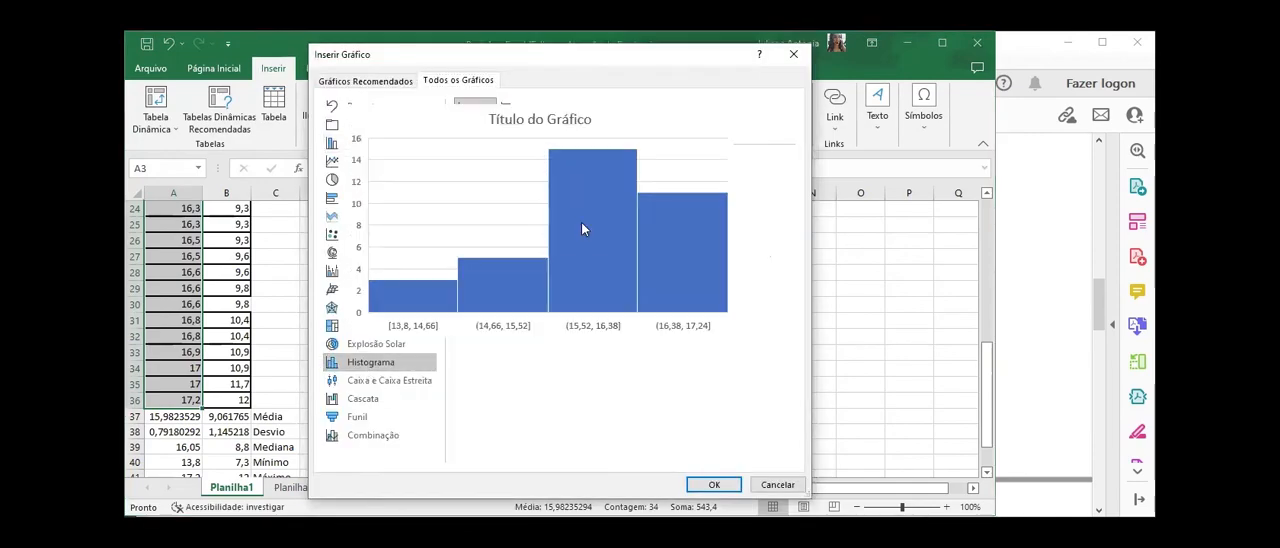
pyautogui.click(714, 485)
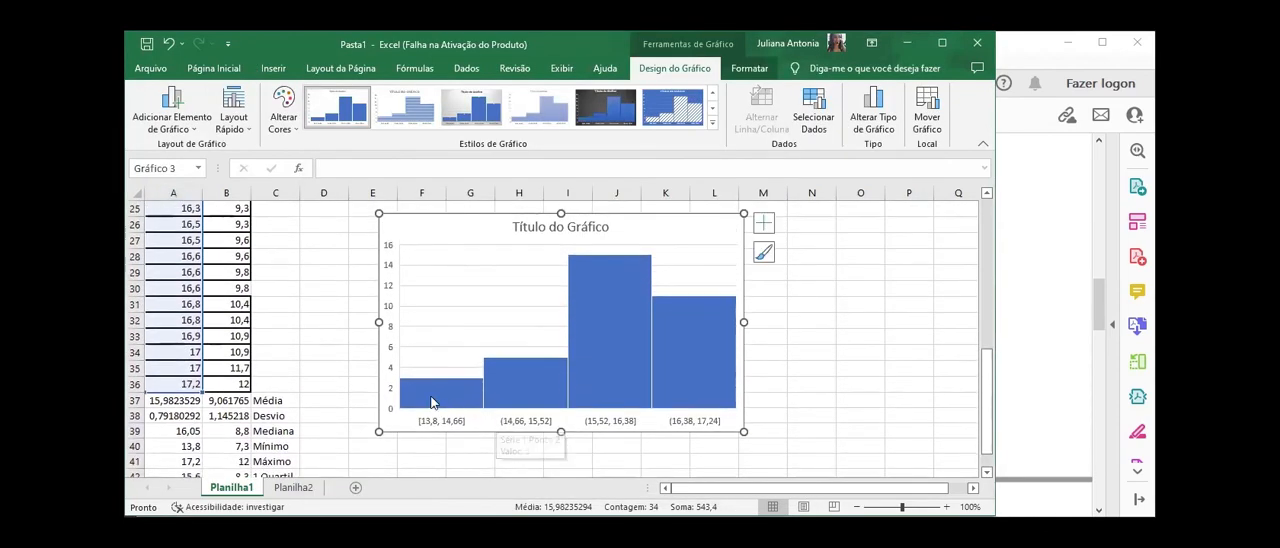
# Step: Examine the individual class-interval bars of the área úmida histogram
pyautogui.click(514, 402)
pyautogui.click(514, 402)
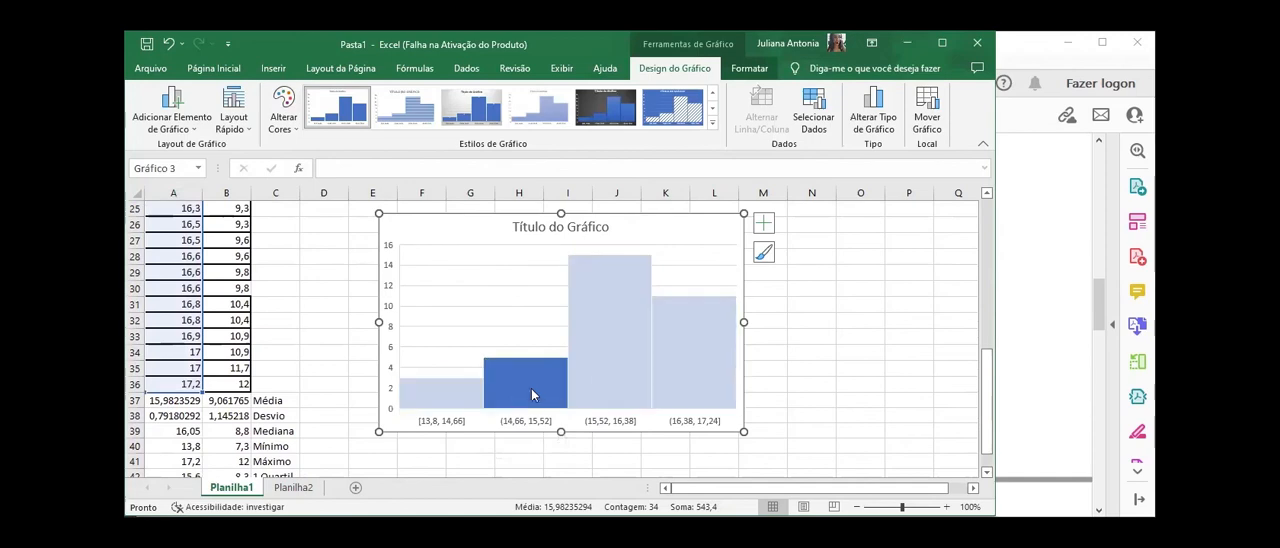
pyautogui.click(604, 384)
pyautogui.click(673, 378)
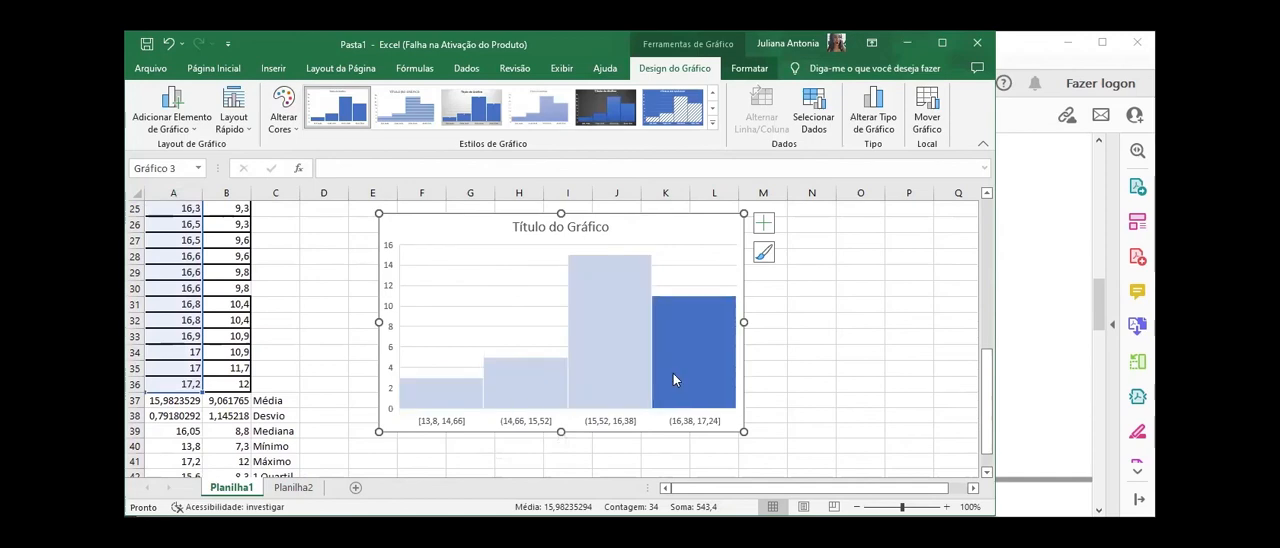
# Step: Check the 15,52–16,38 class bar of the área úmida histogram and deselect the chart
pyautogui.click(617, 360)
pyautogui.click(708, 270)
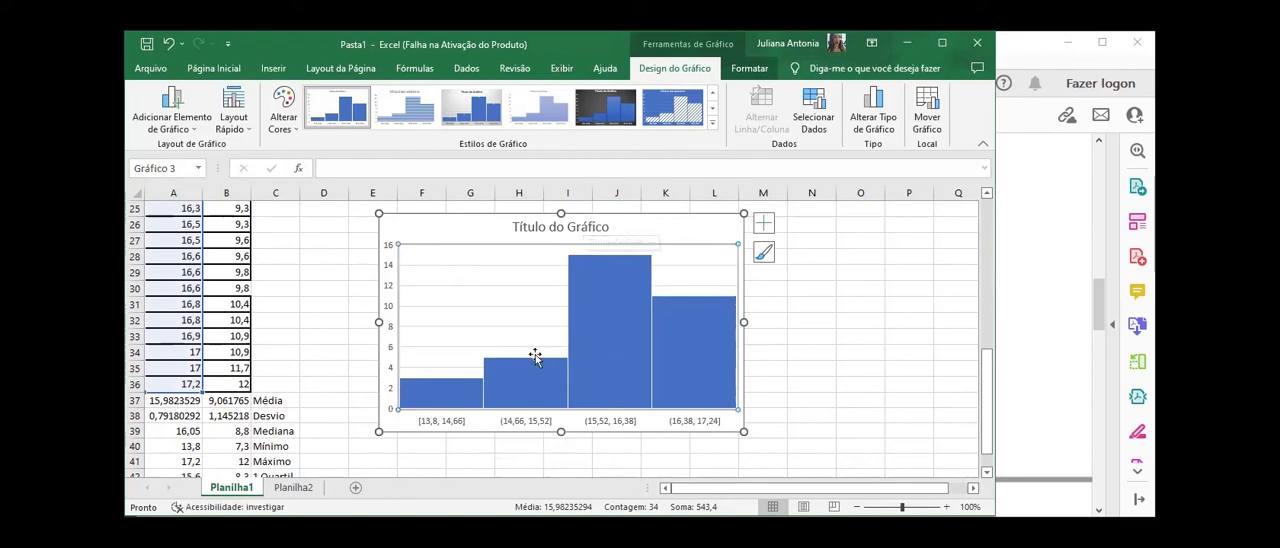
pyautogui.click(415, 456)
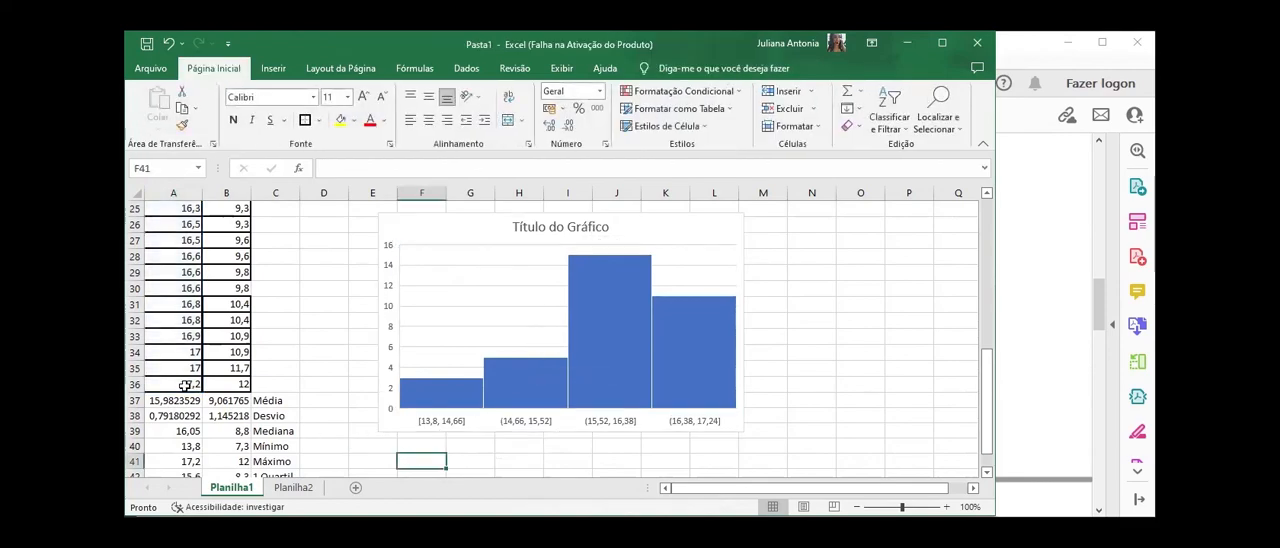
# Step: Insert a Caixa e Caixa Estreita (box plot) chart of the área úmida values A3:A36
pyautogui.moveTo(186, 386); pyautogui.dragTo(181, 235)
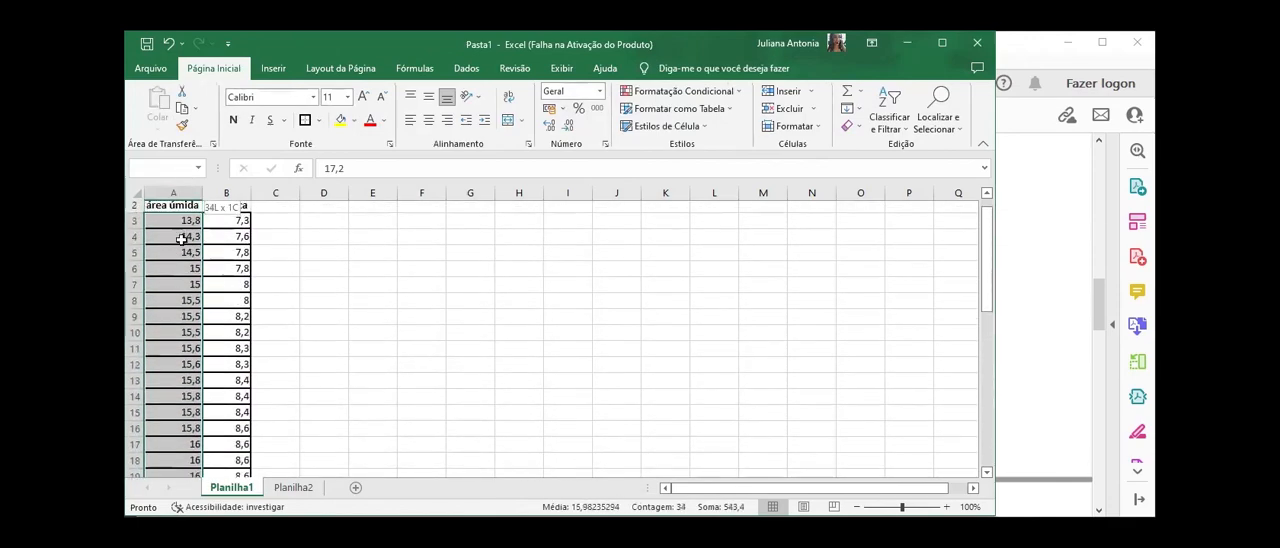
pyautogui.scroll(1, 181, 235)
pyautogui.click(273, 68)
pyautogui.click(515, 95)
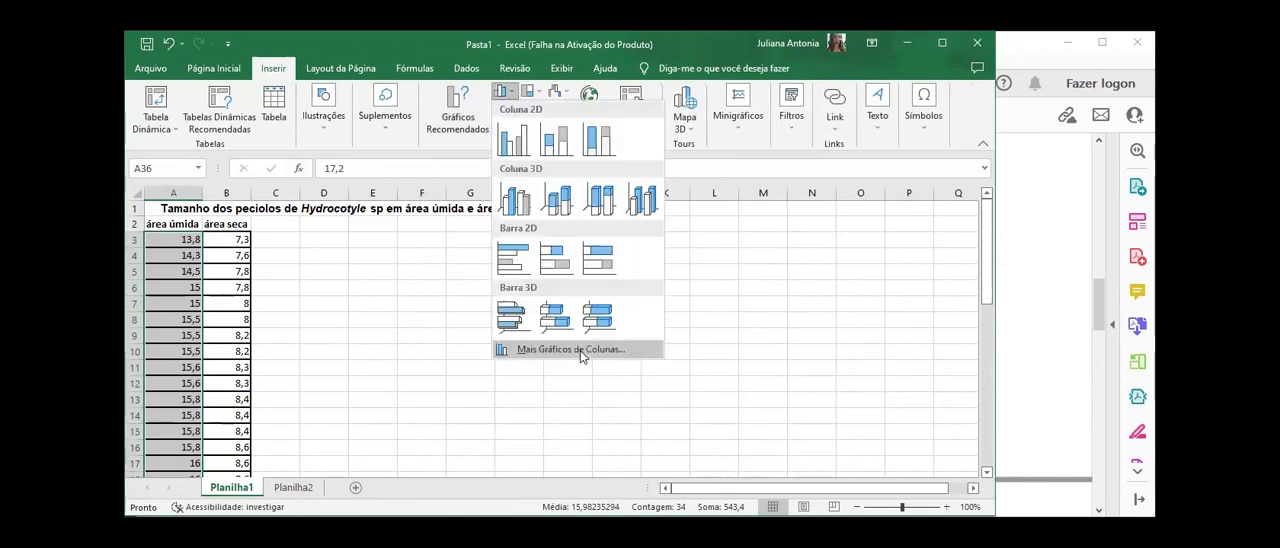
pyautogui.click(572, 350)
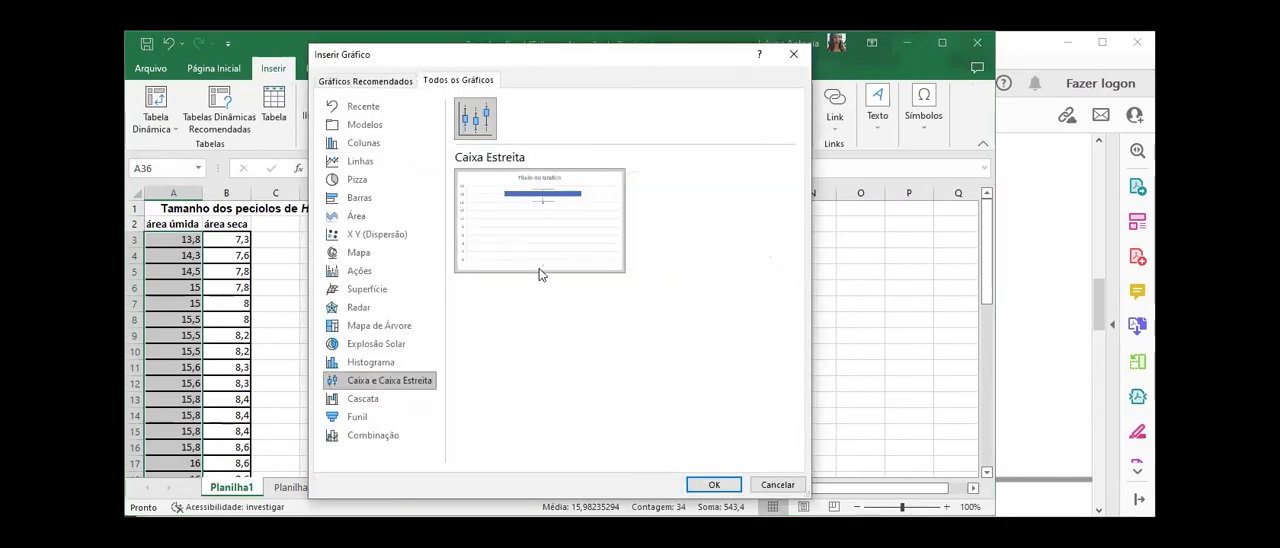
pyautogui.click(714, 486)
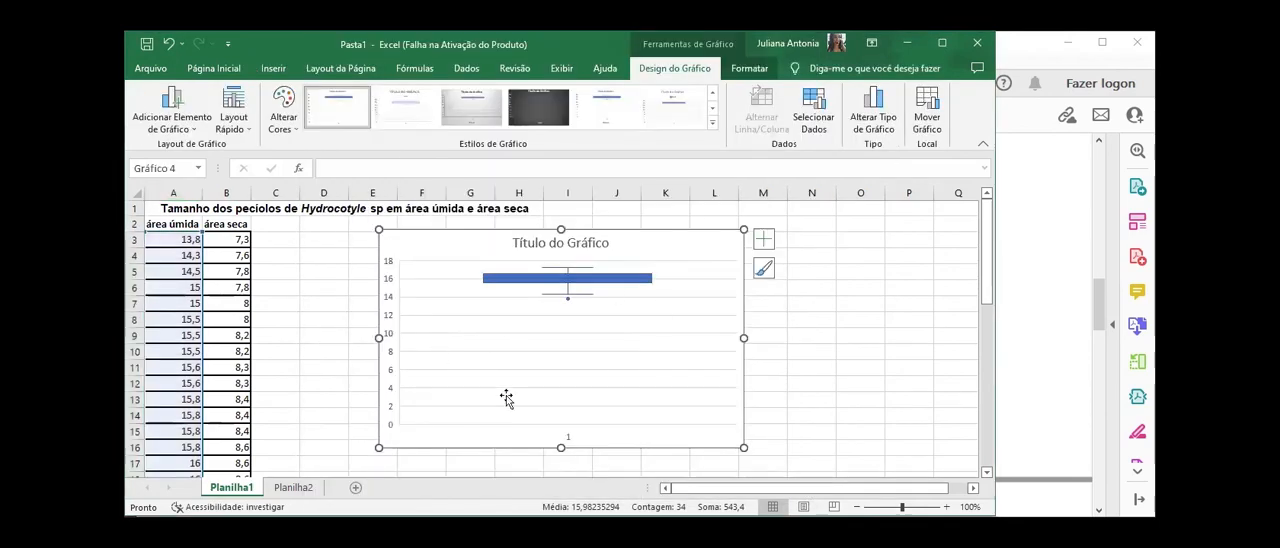